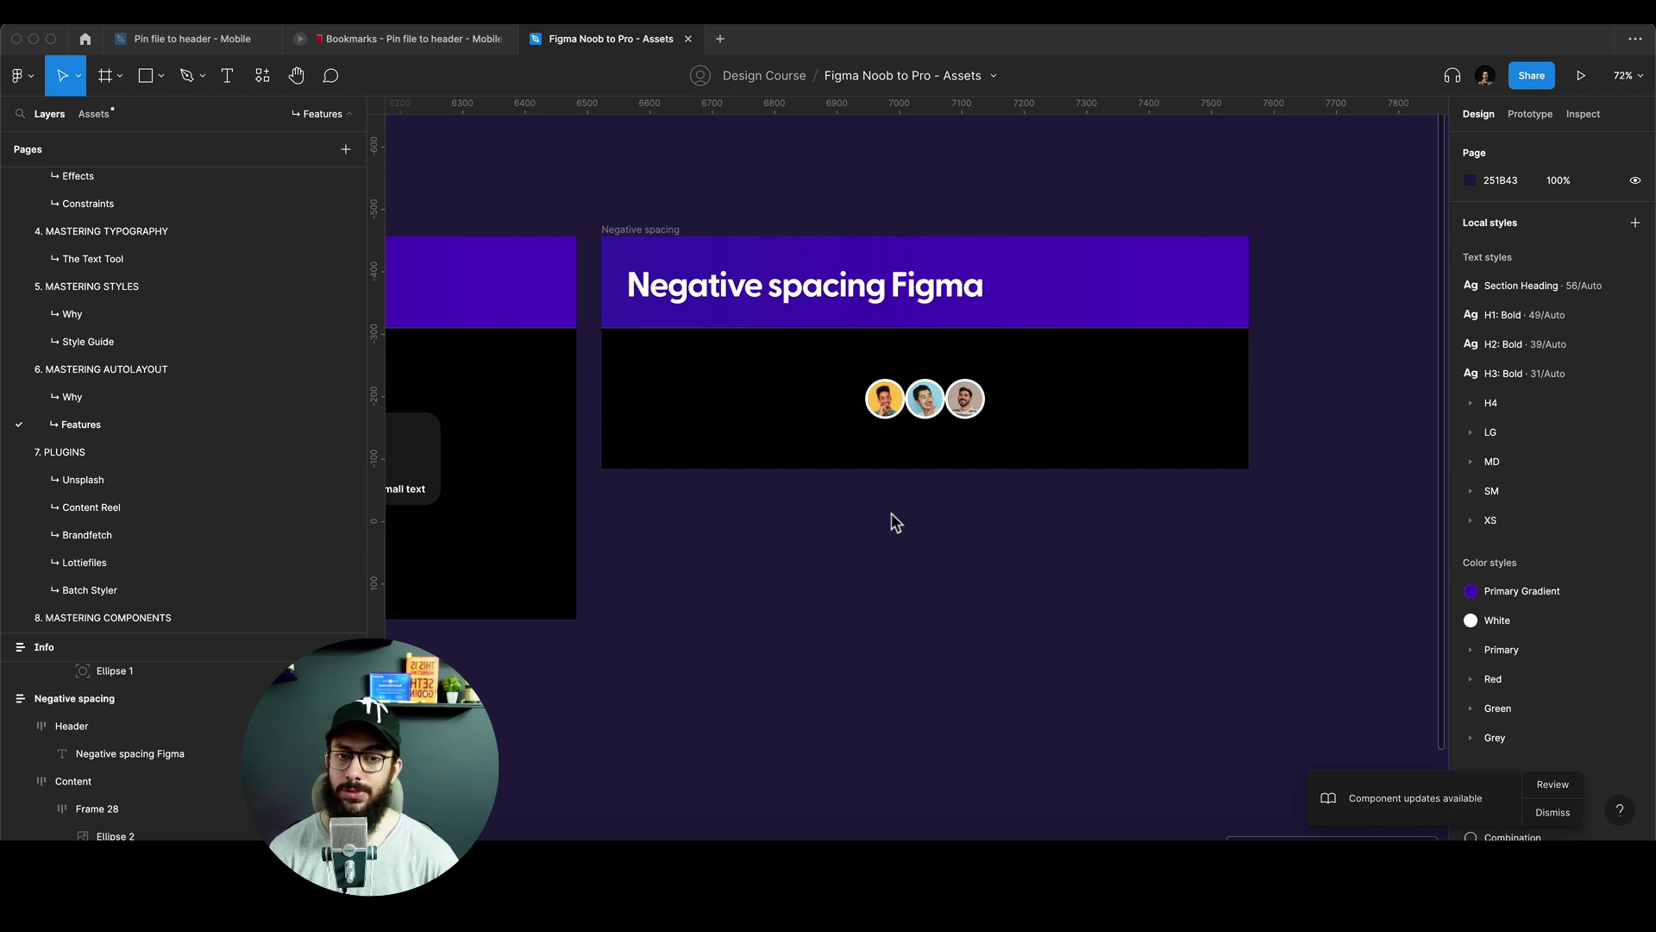
Zoom in and select the three-avatar group (Frame 28) in the Negative spacing frame.
scroll(913, 442, "up", 5)
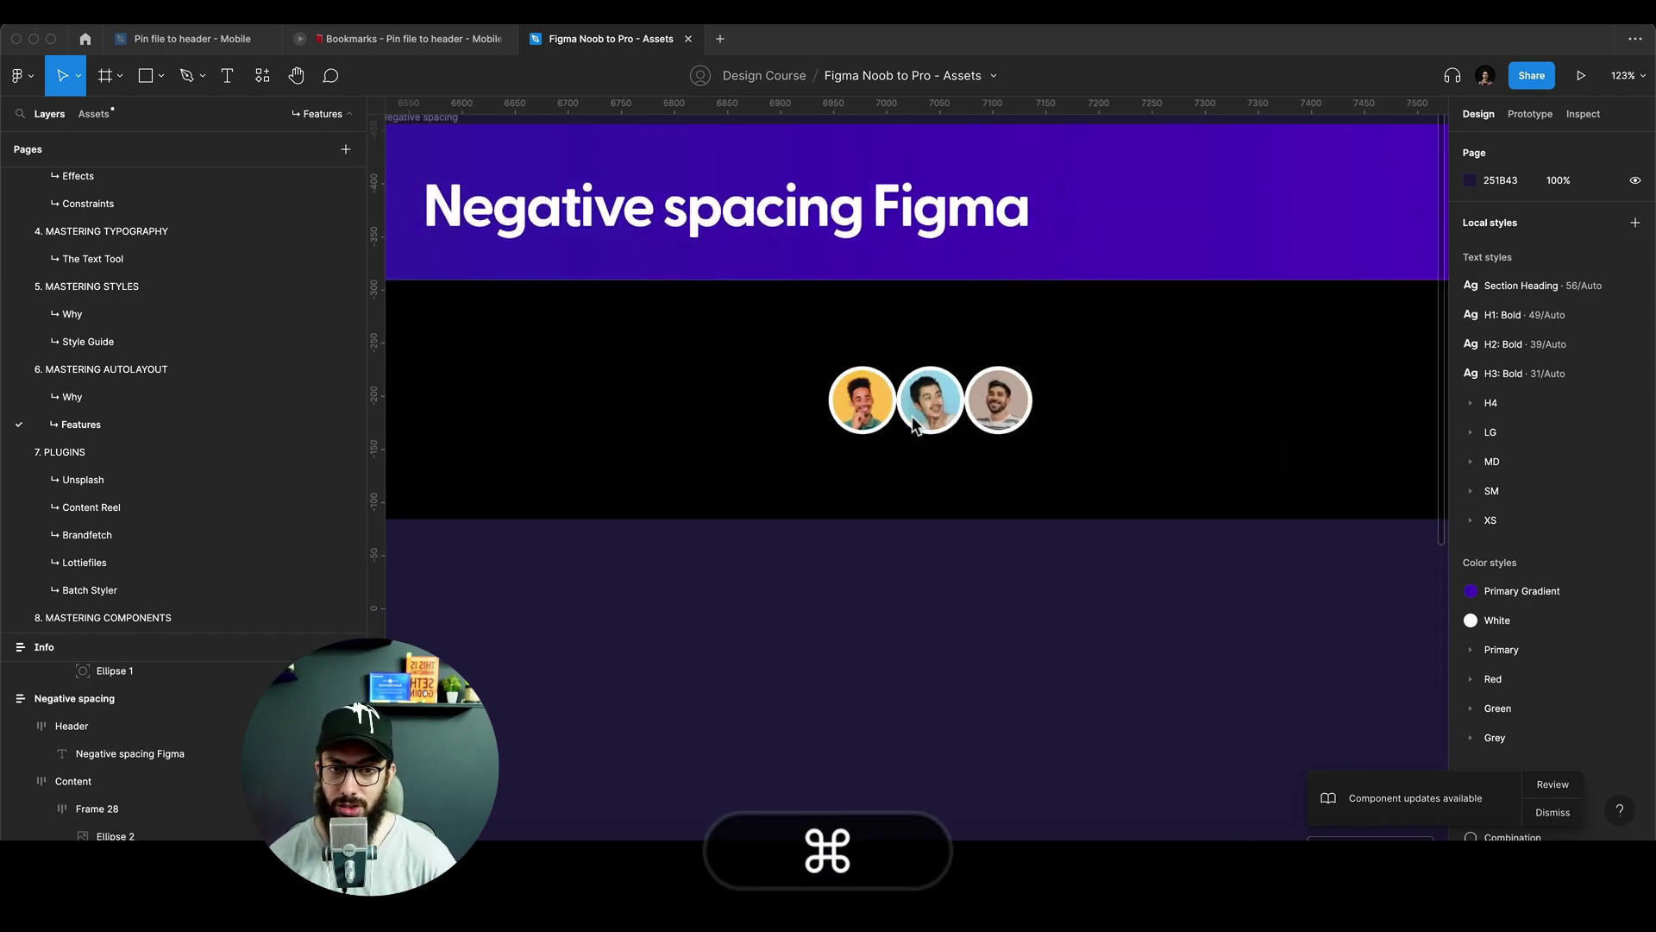
left_click(918, 498)
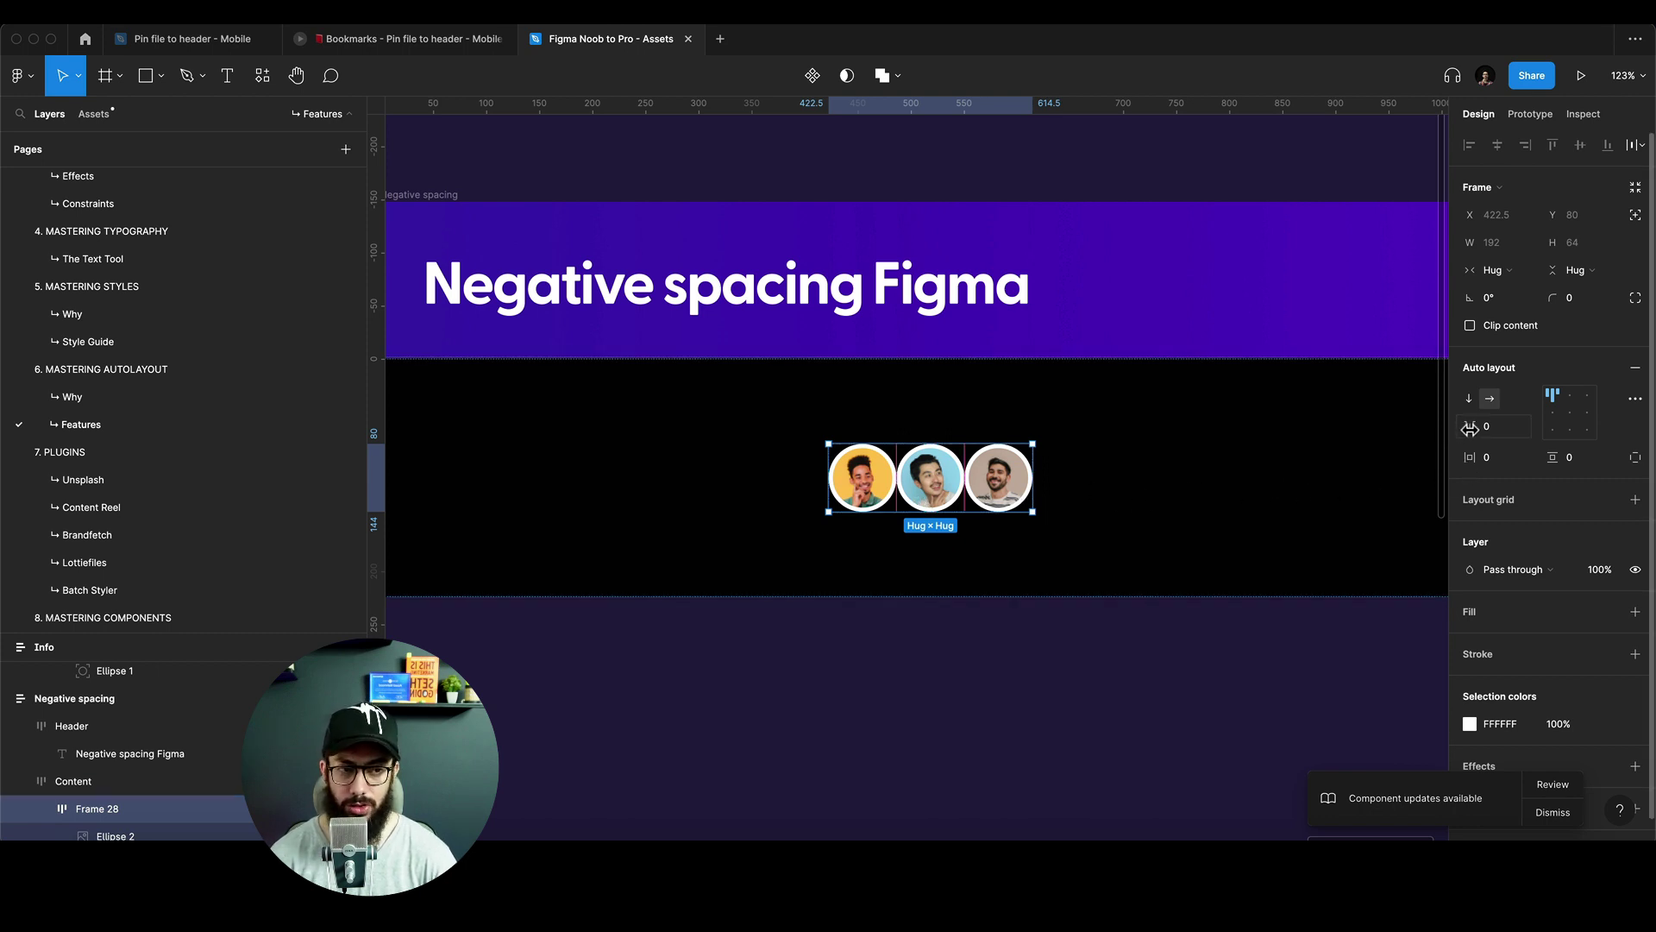
Set the avatar group's auto layout gap to -14 so the three circles overlap.
left_click_drag(1470, 428, 1445, 433)
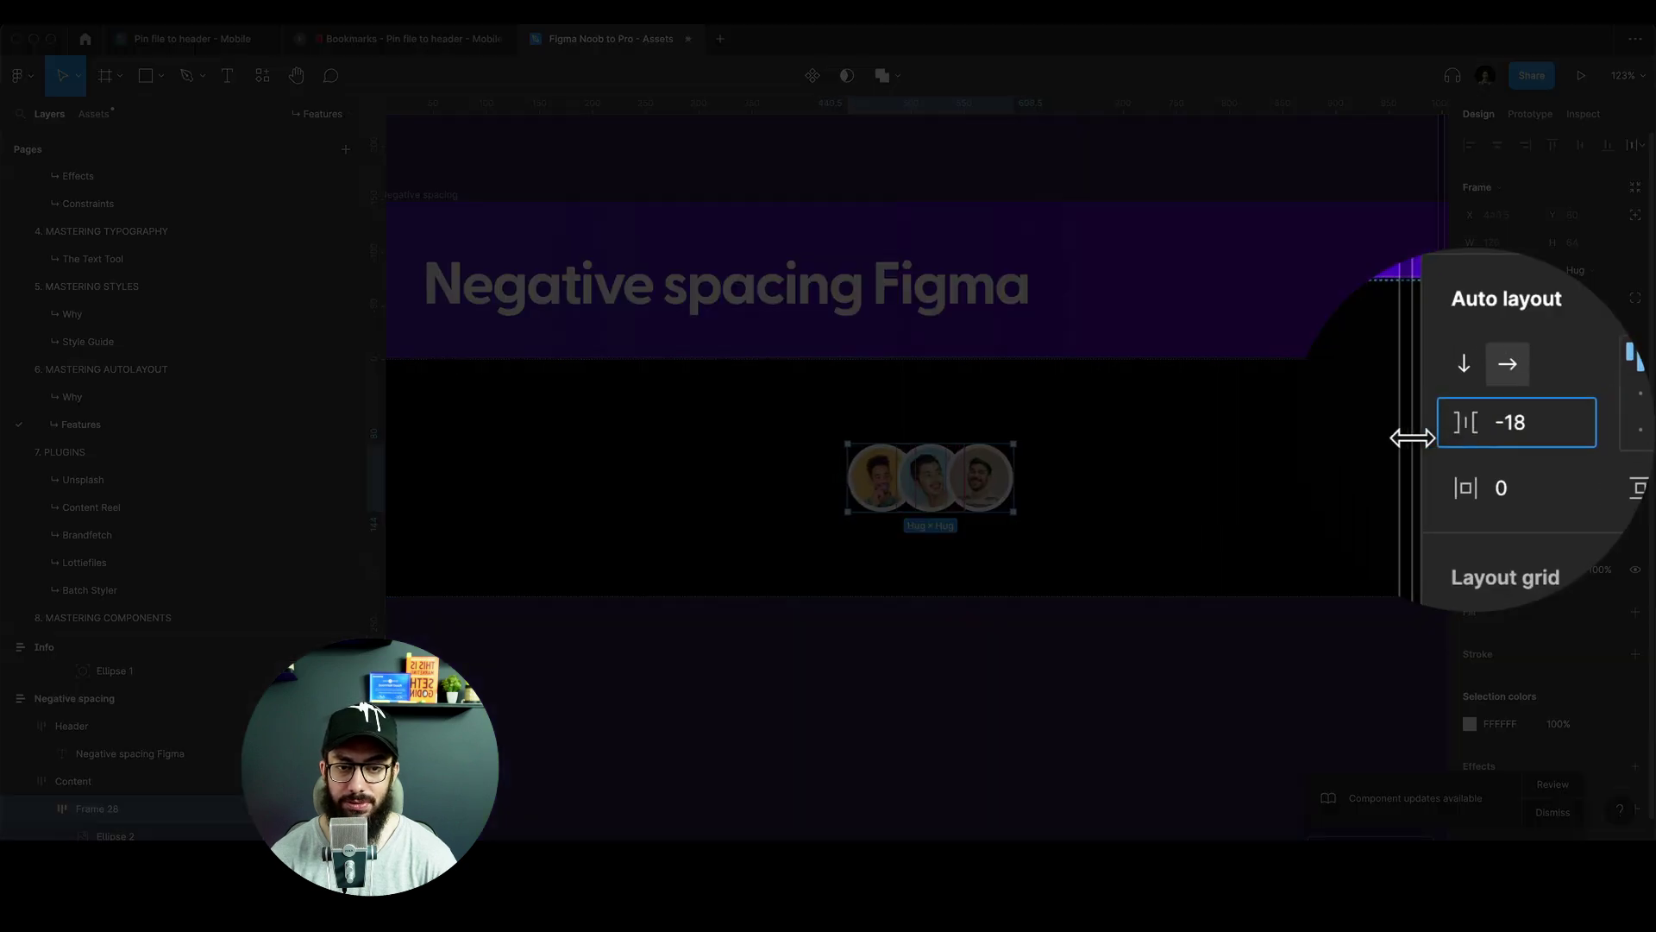
key("super+z")
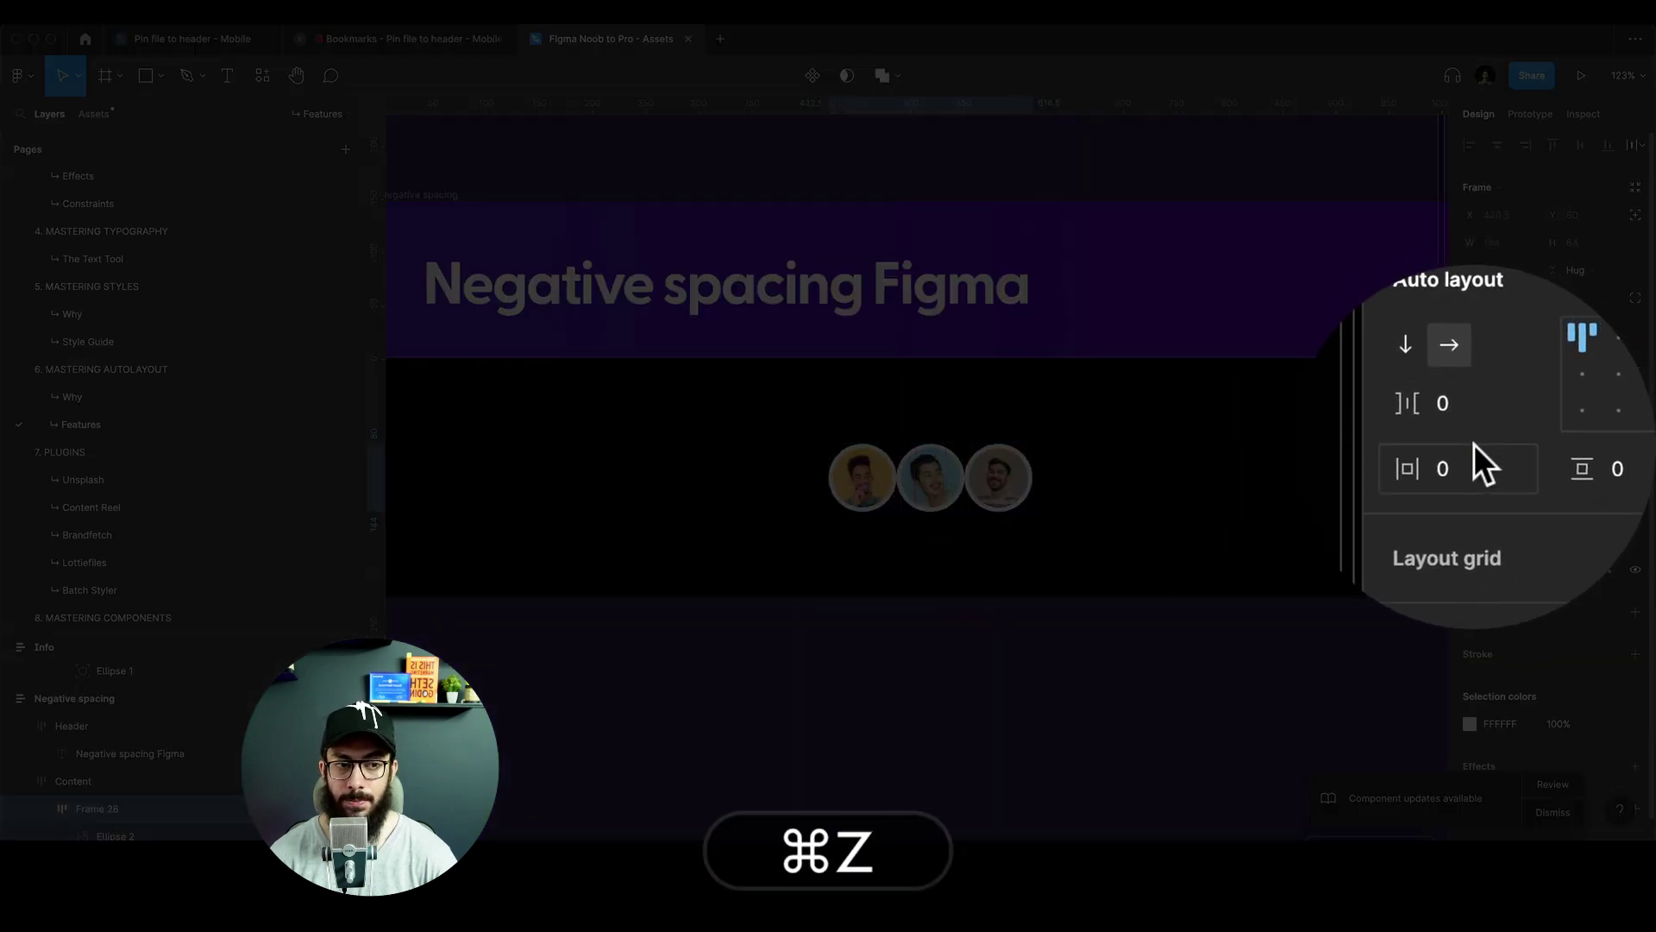
left_click(1473, 427)
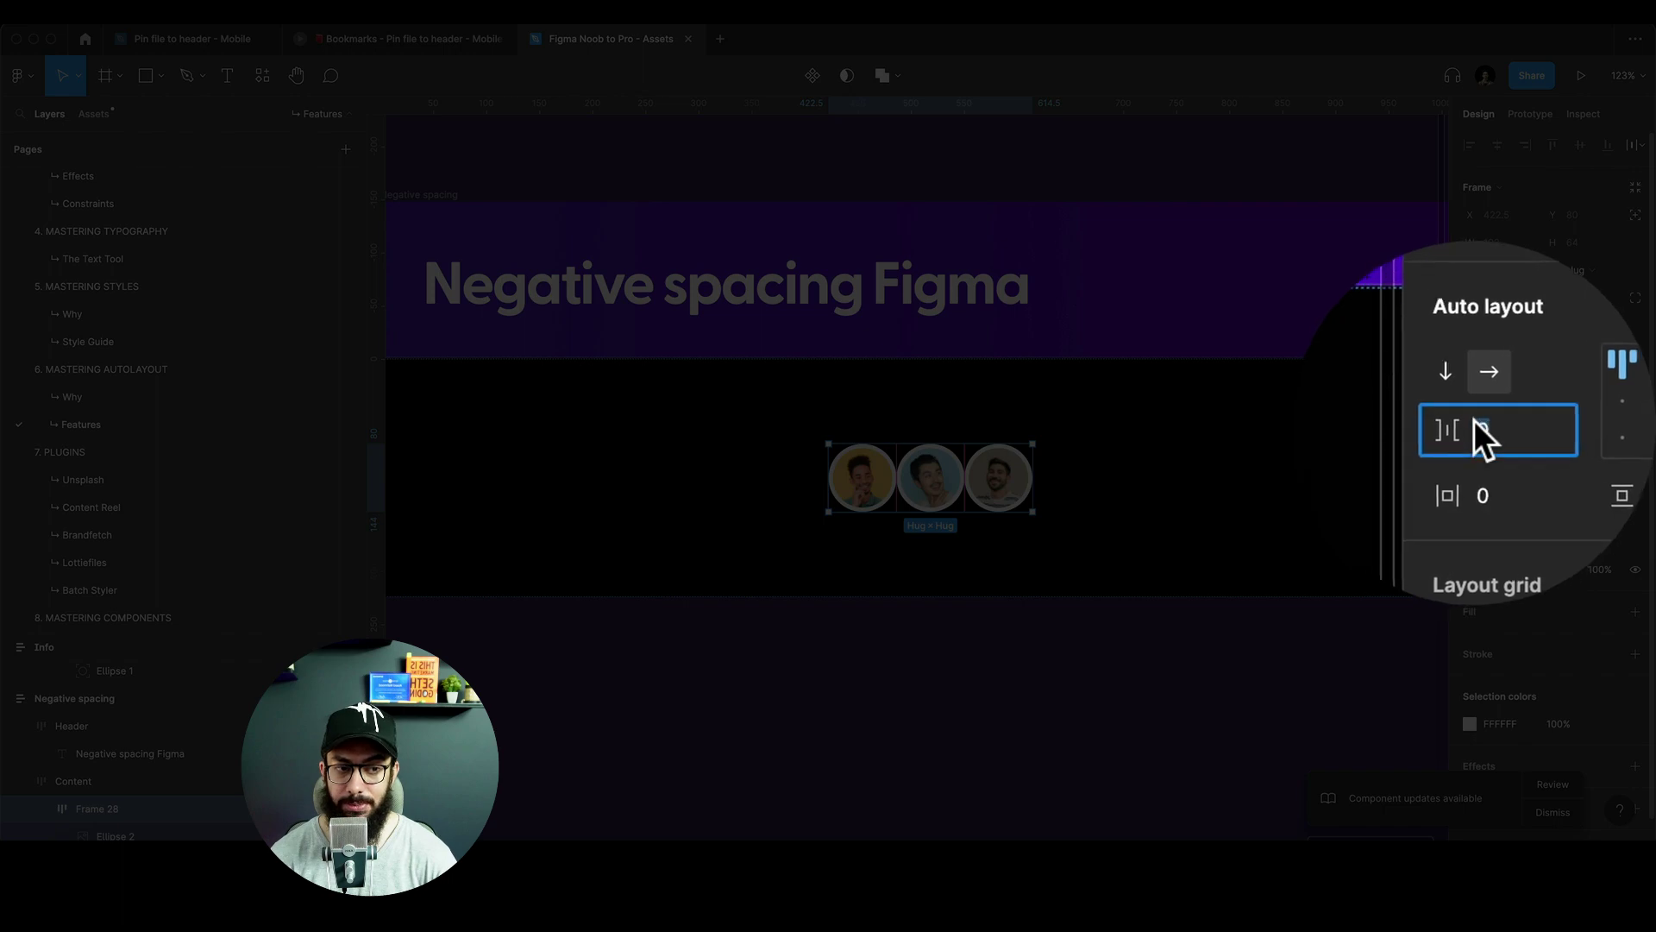
key("super+shift+z")
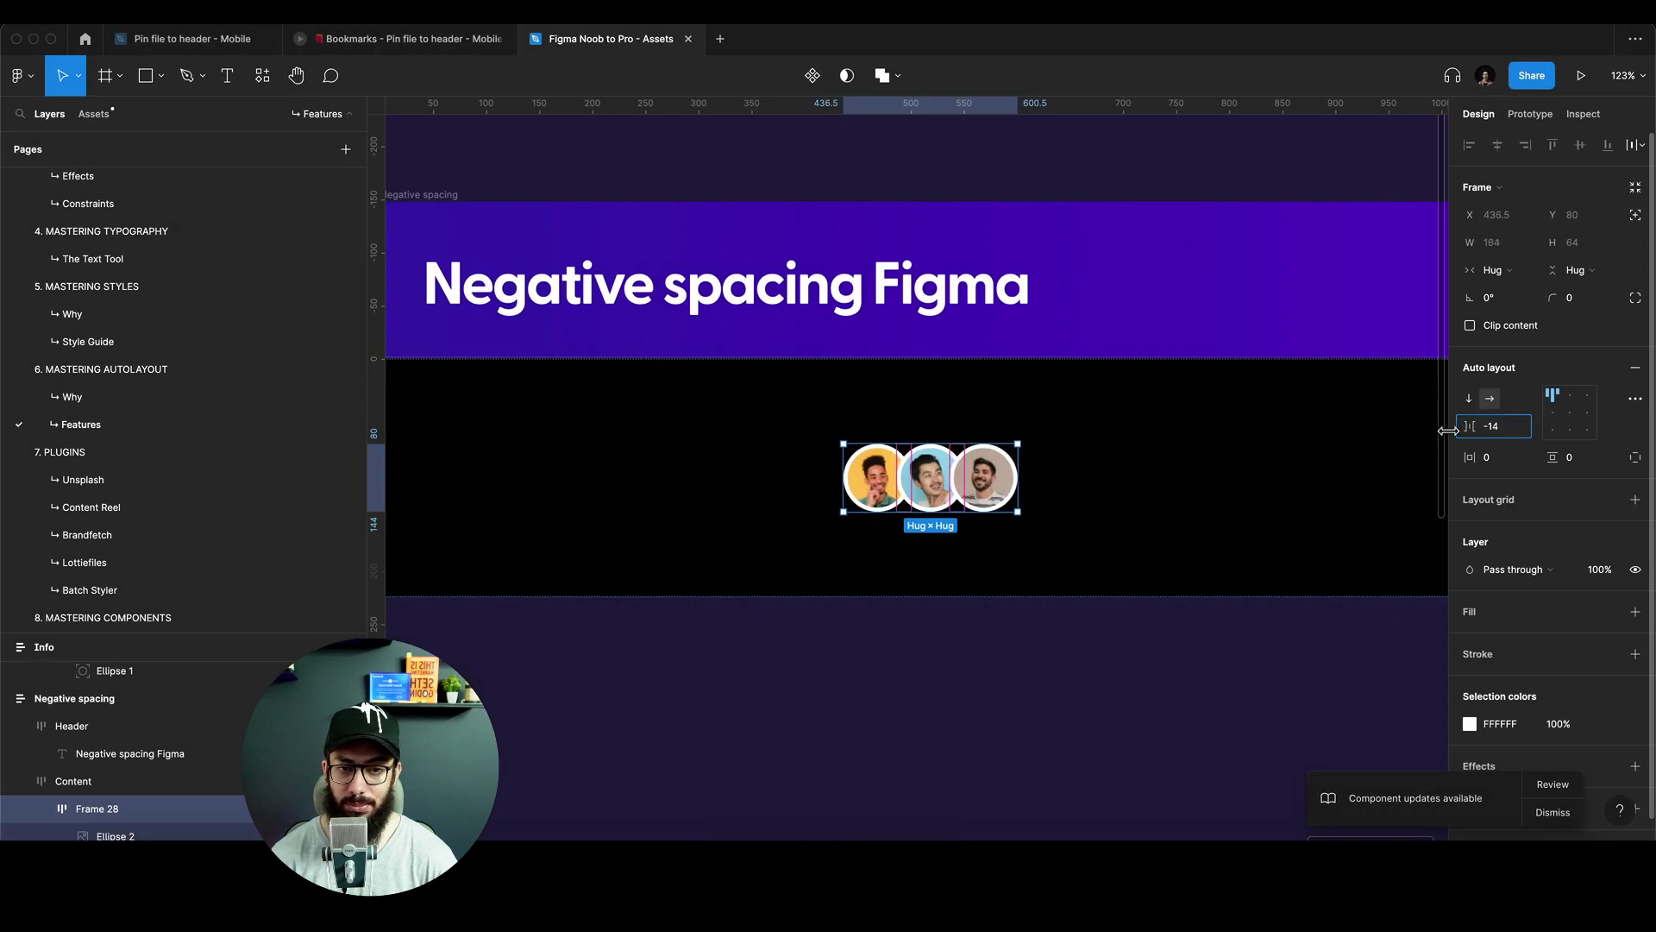
key("Escape")
scroll(1025, 521, "up", 5)
left_click(993, 505)
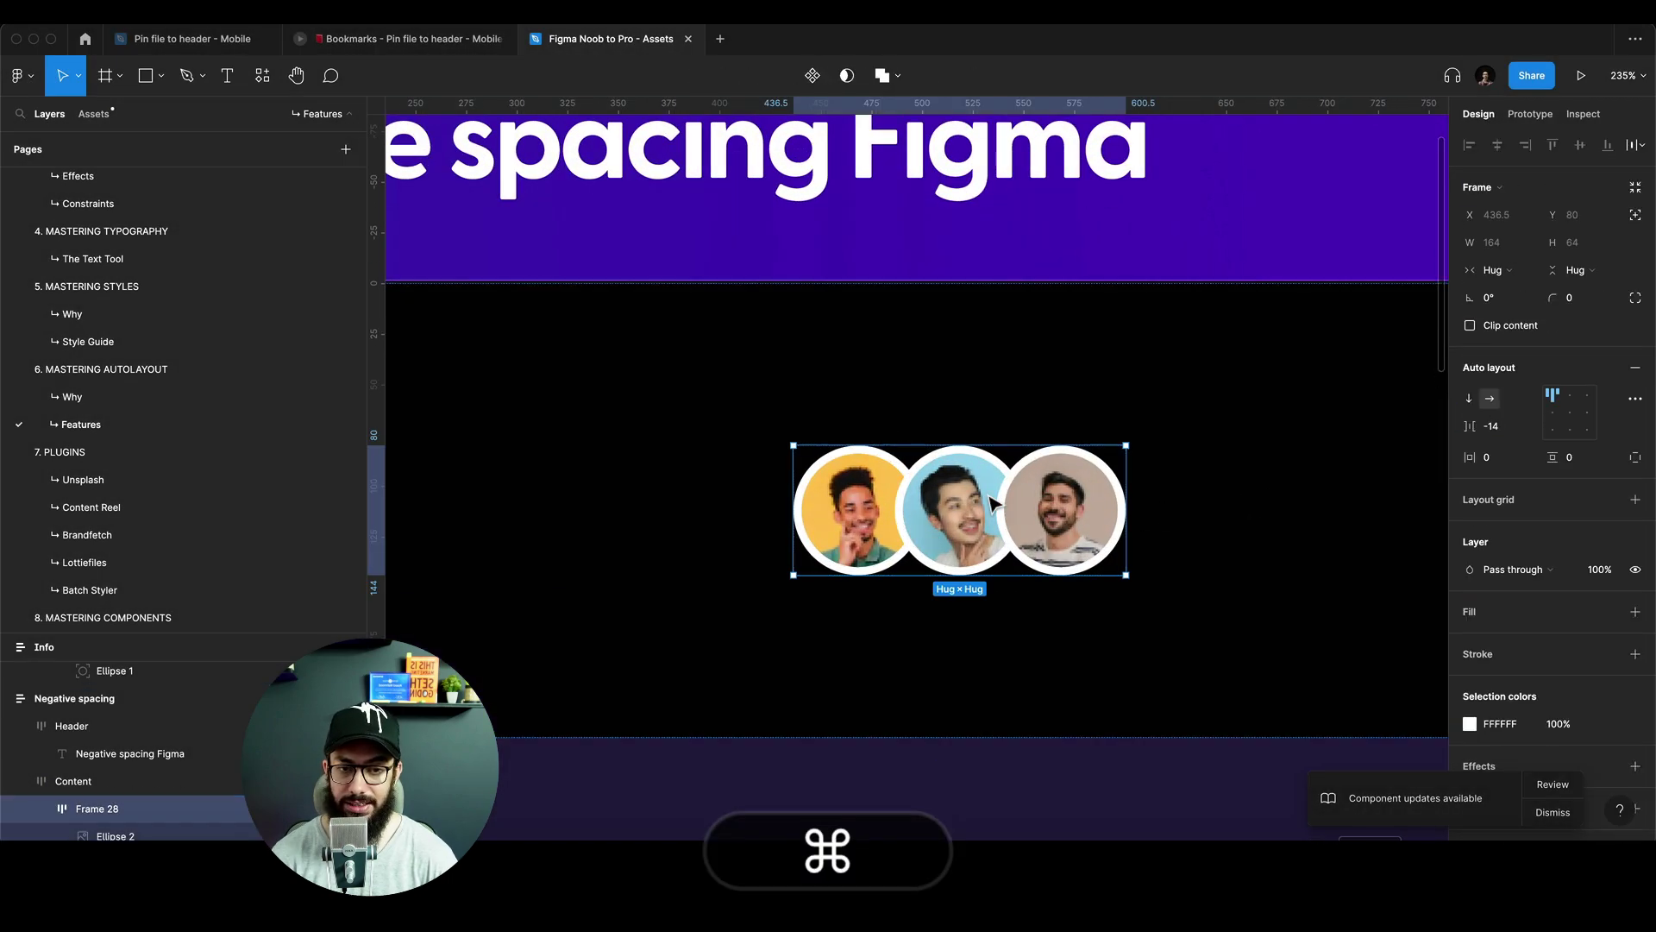
scroll(992, 505, "down", 3)
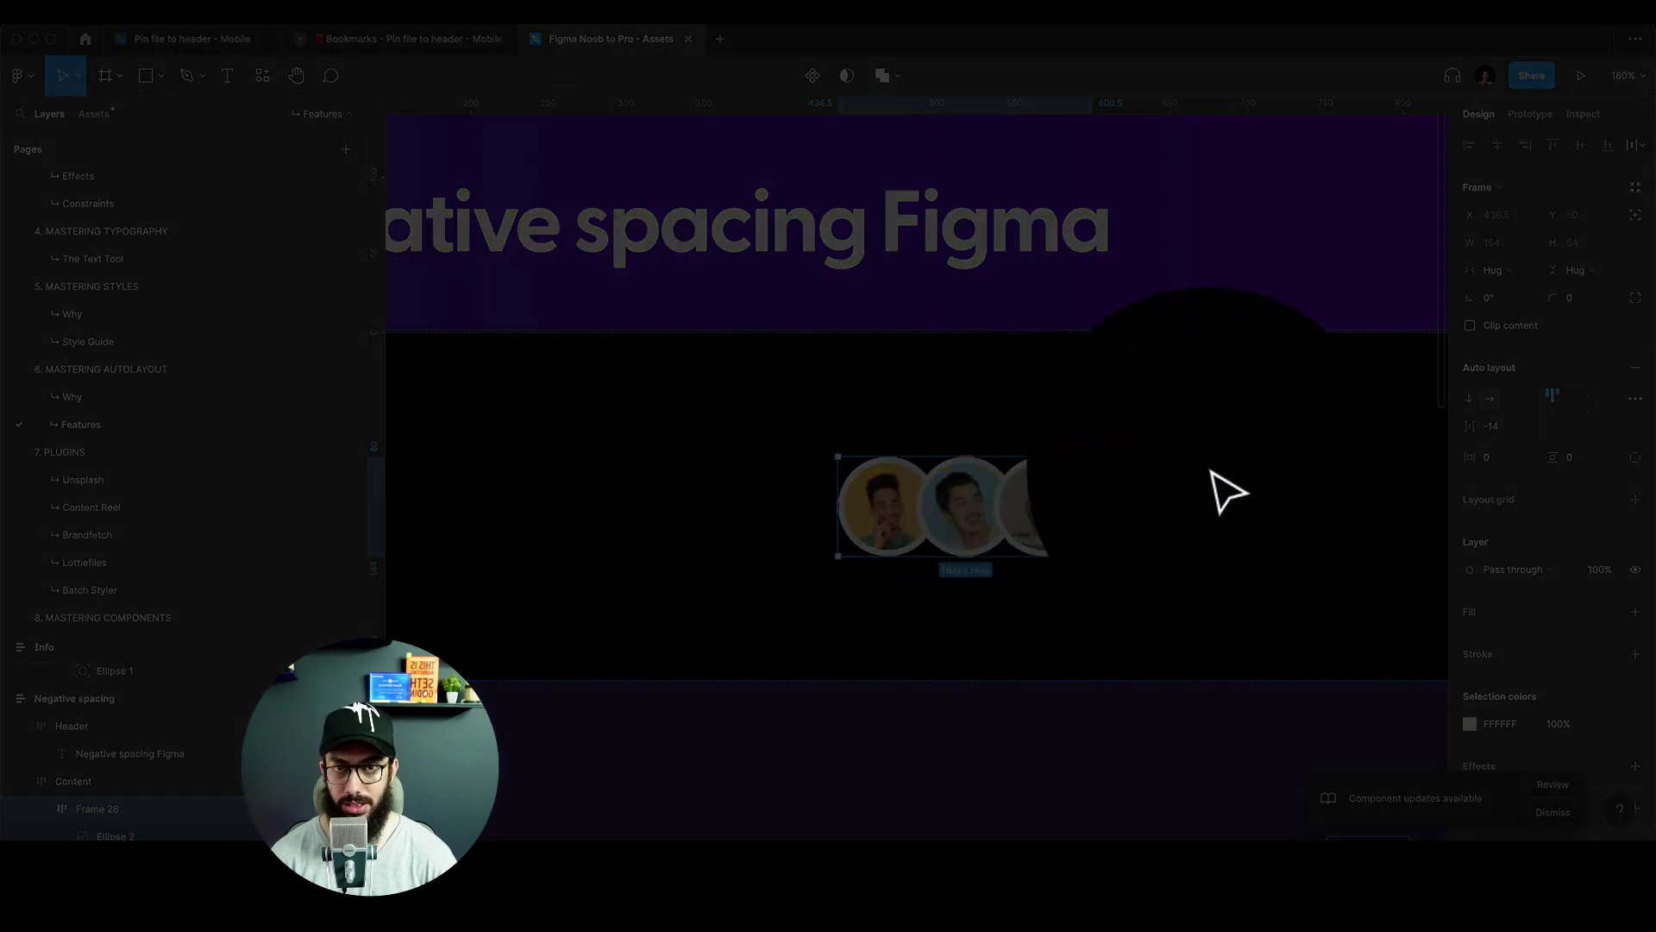
Set the avatar group's Canvas stacking to First on top in Advanced auto layout settings.
left_click(1635, 398)
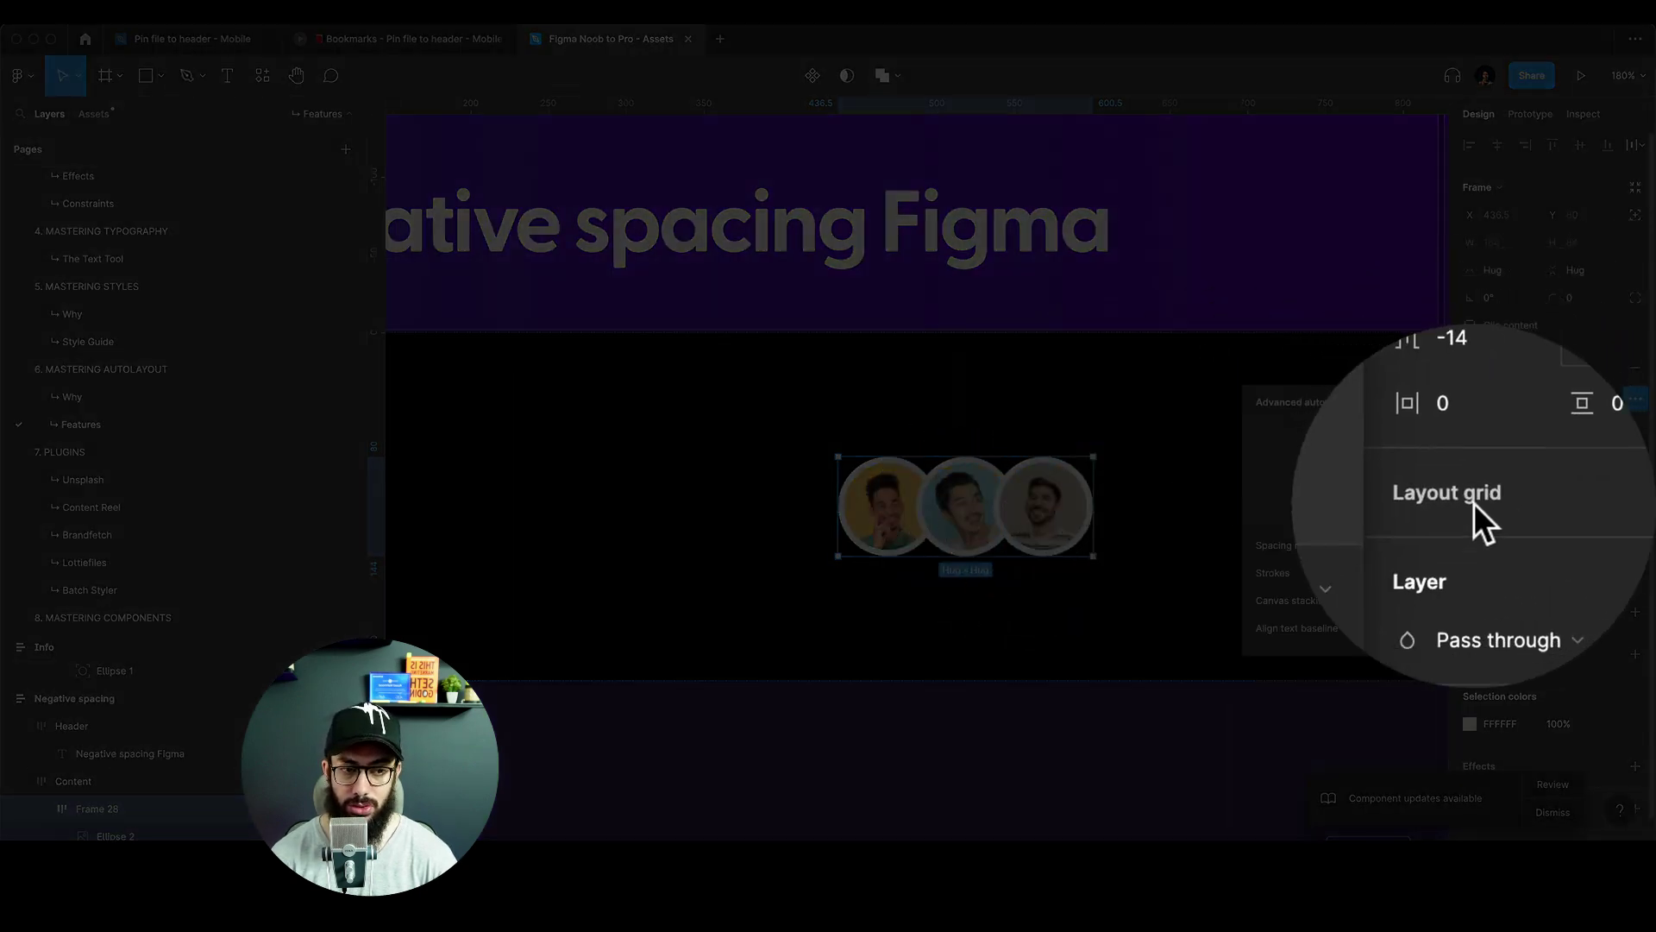
left_click(1392, 593)
left_click(1390, 582)
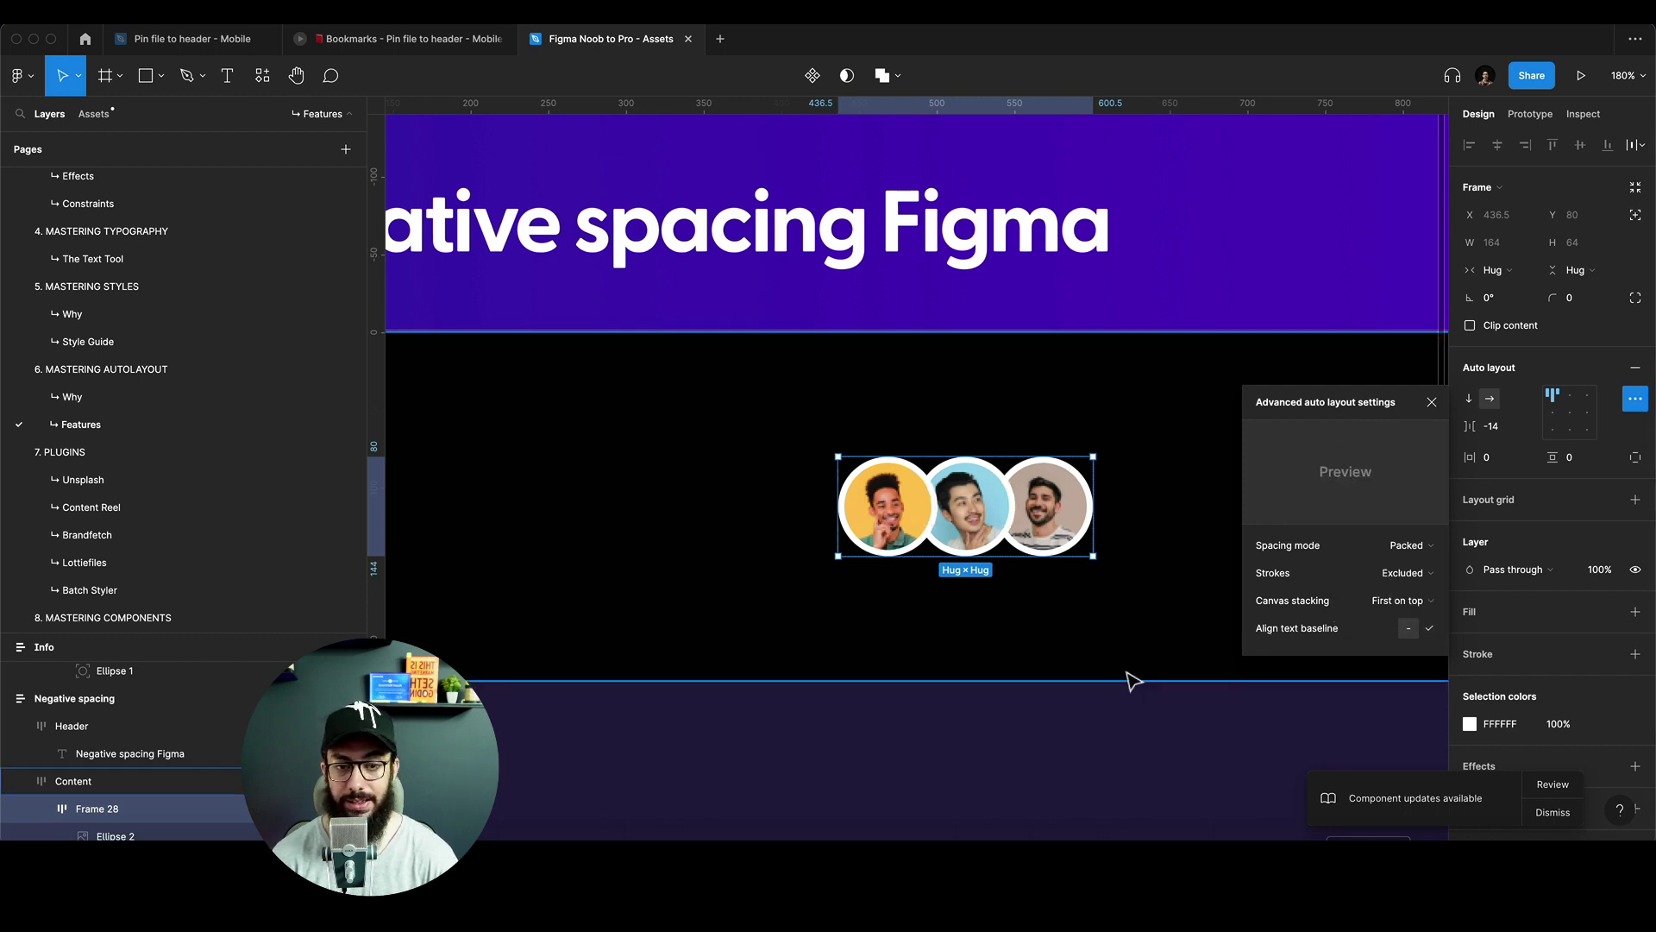
left_click(1002, 686)
scroll(1077, 547, "down", 2)
scroll(1074, 547, "down", 1)
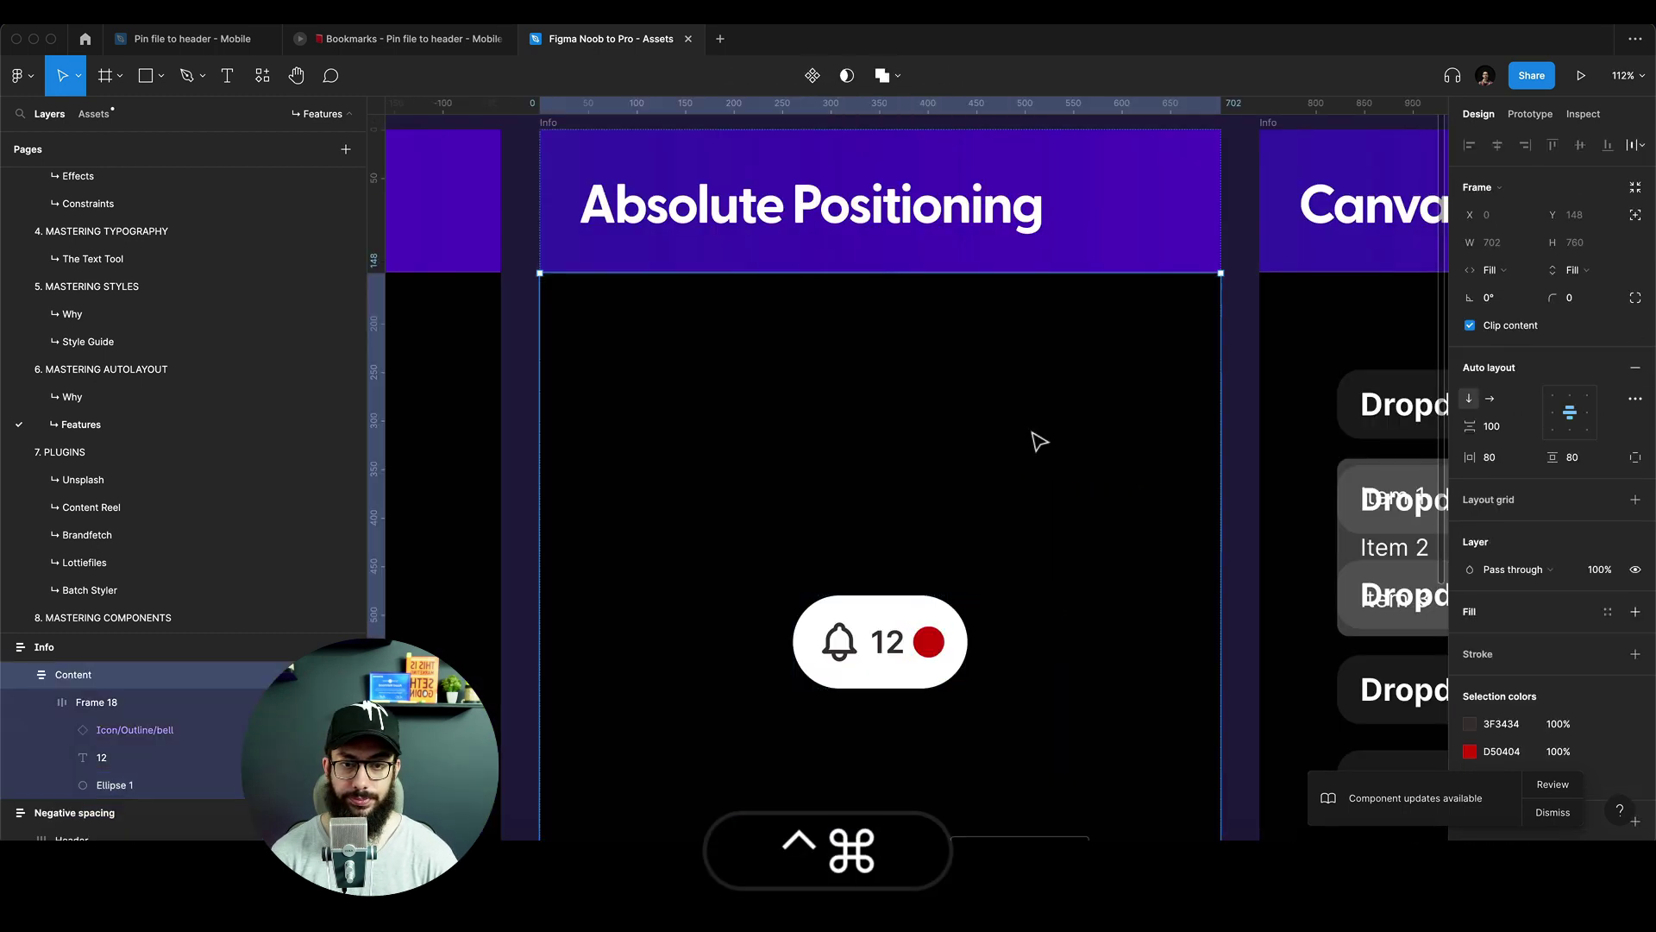
In the Absolute Positioning frame, turn the bell pill (Frame 18) into a component.
key("ctrl+super+r")
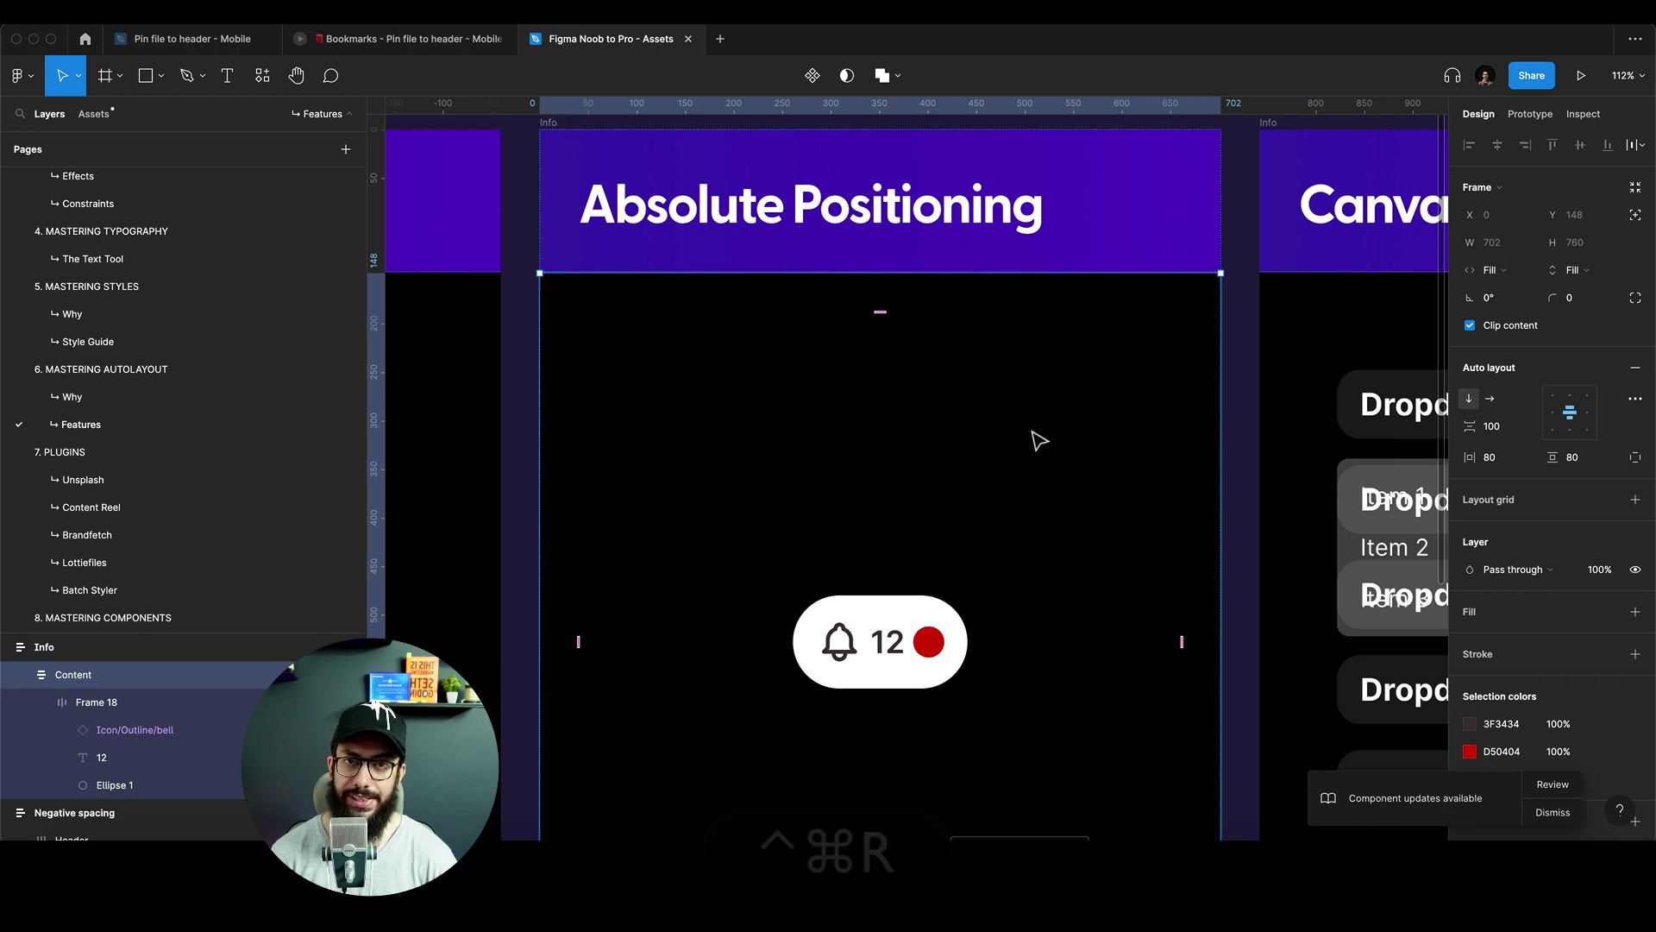
scroll(1020, 453, "down", 2)
left_click(895, 565)
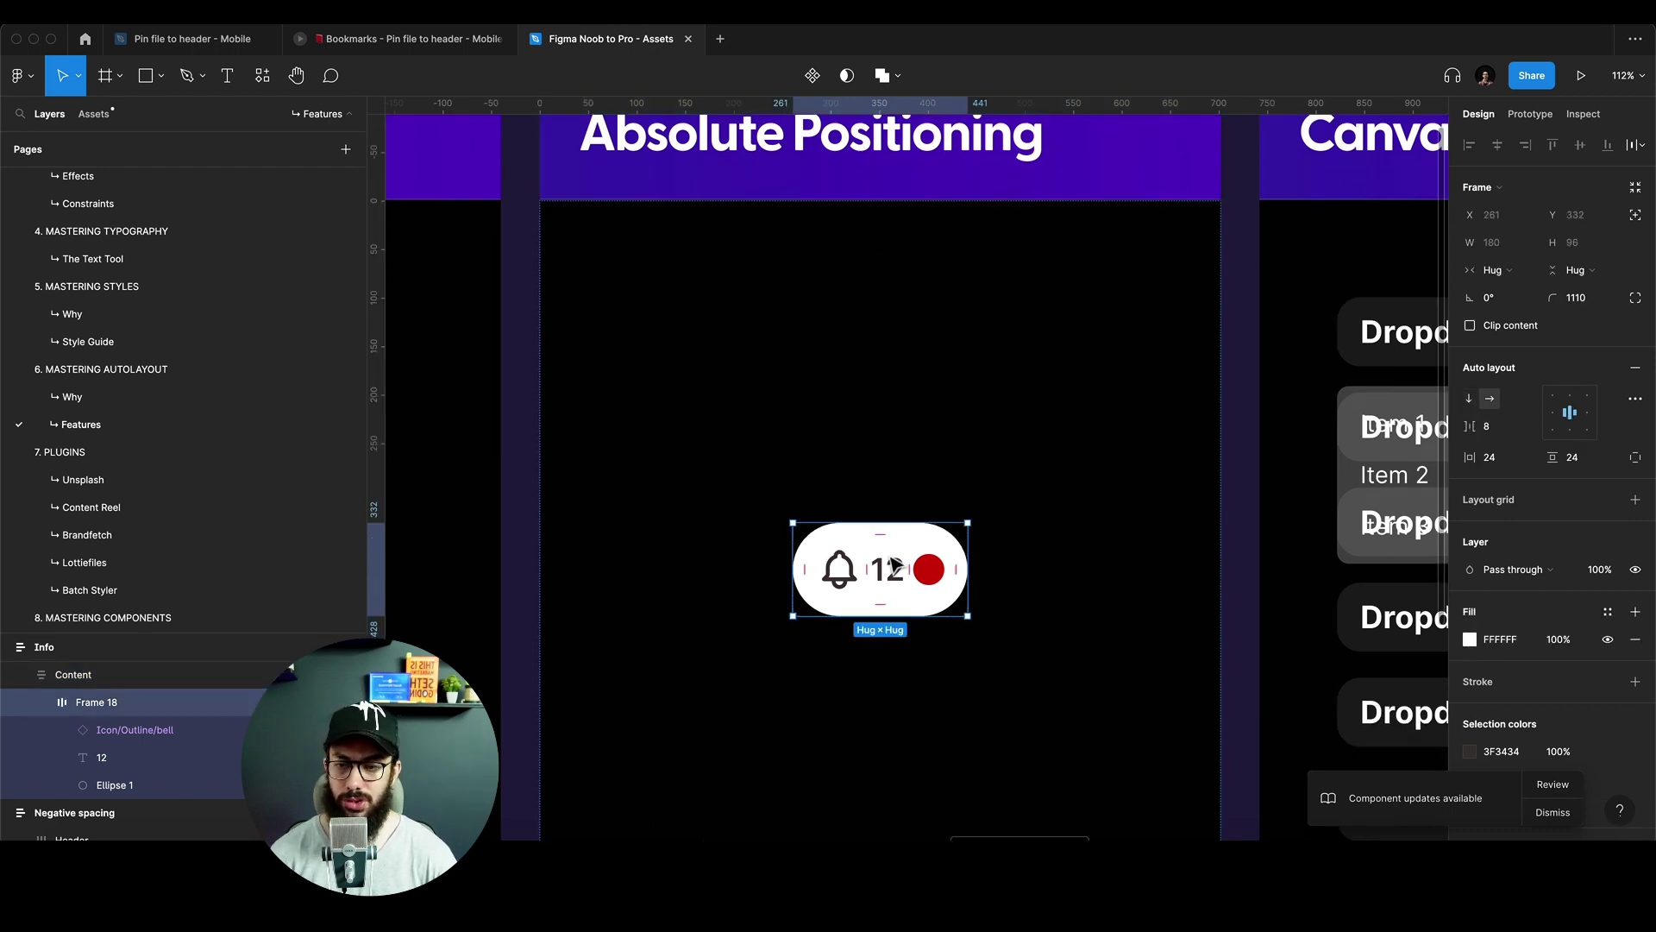
key("alt+super+k")
key("alt+super+l")
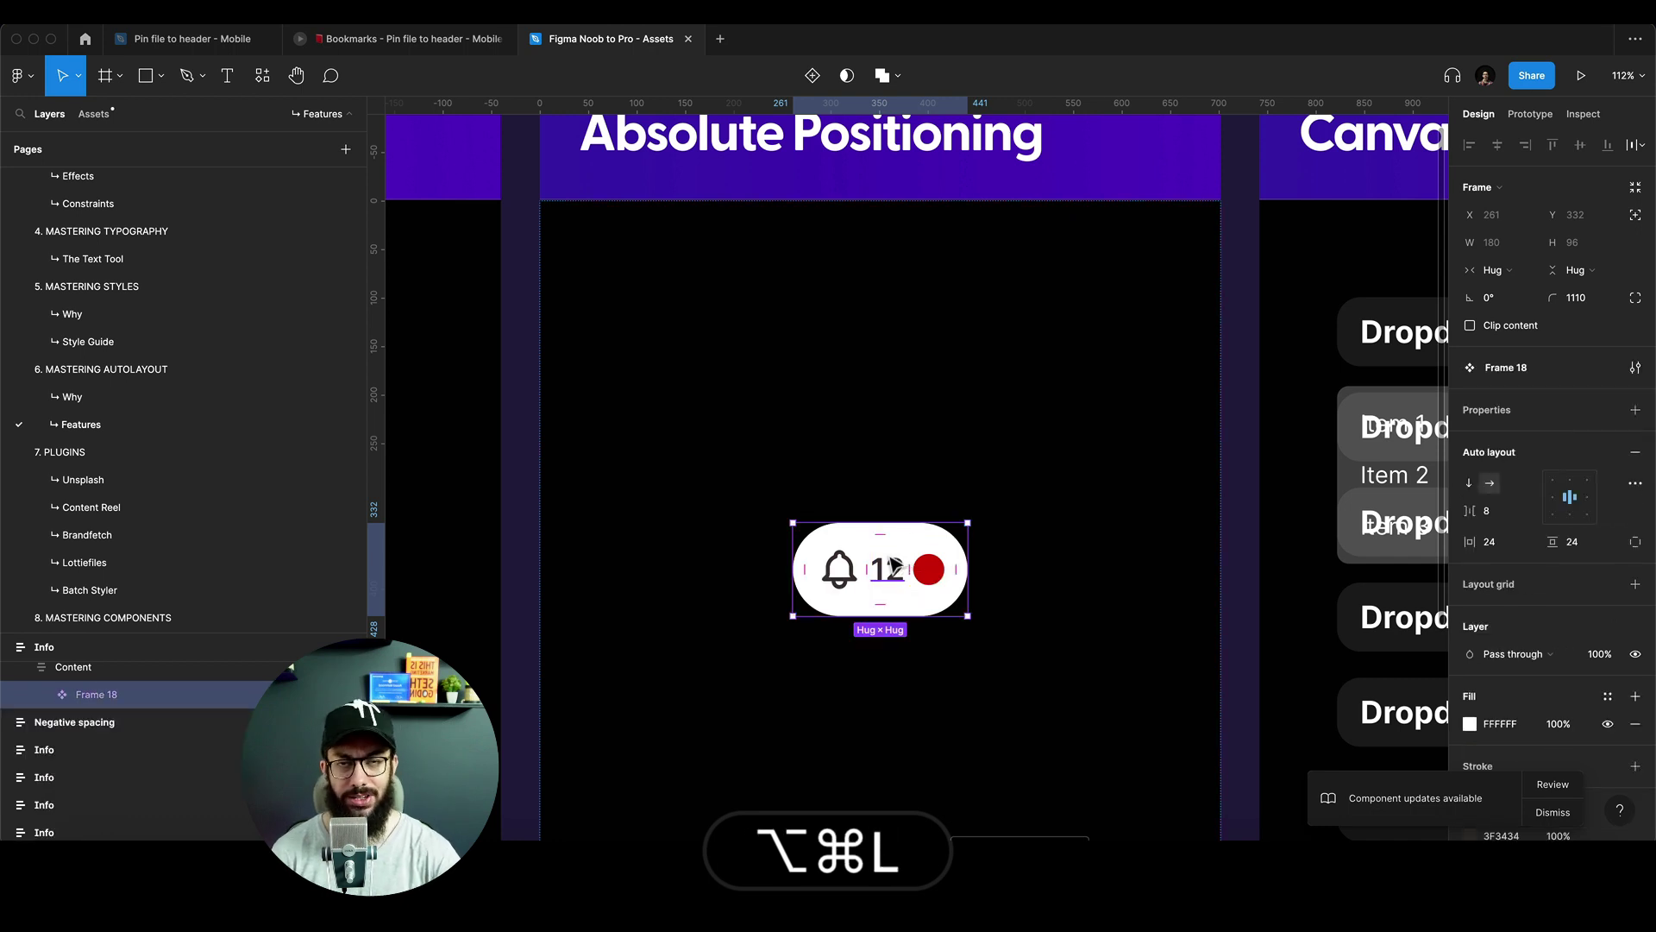
Rename the component 'Notification Bell Button' and duplicate it below.
key("super+r")
key("shift")
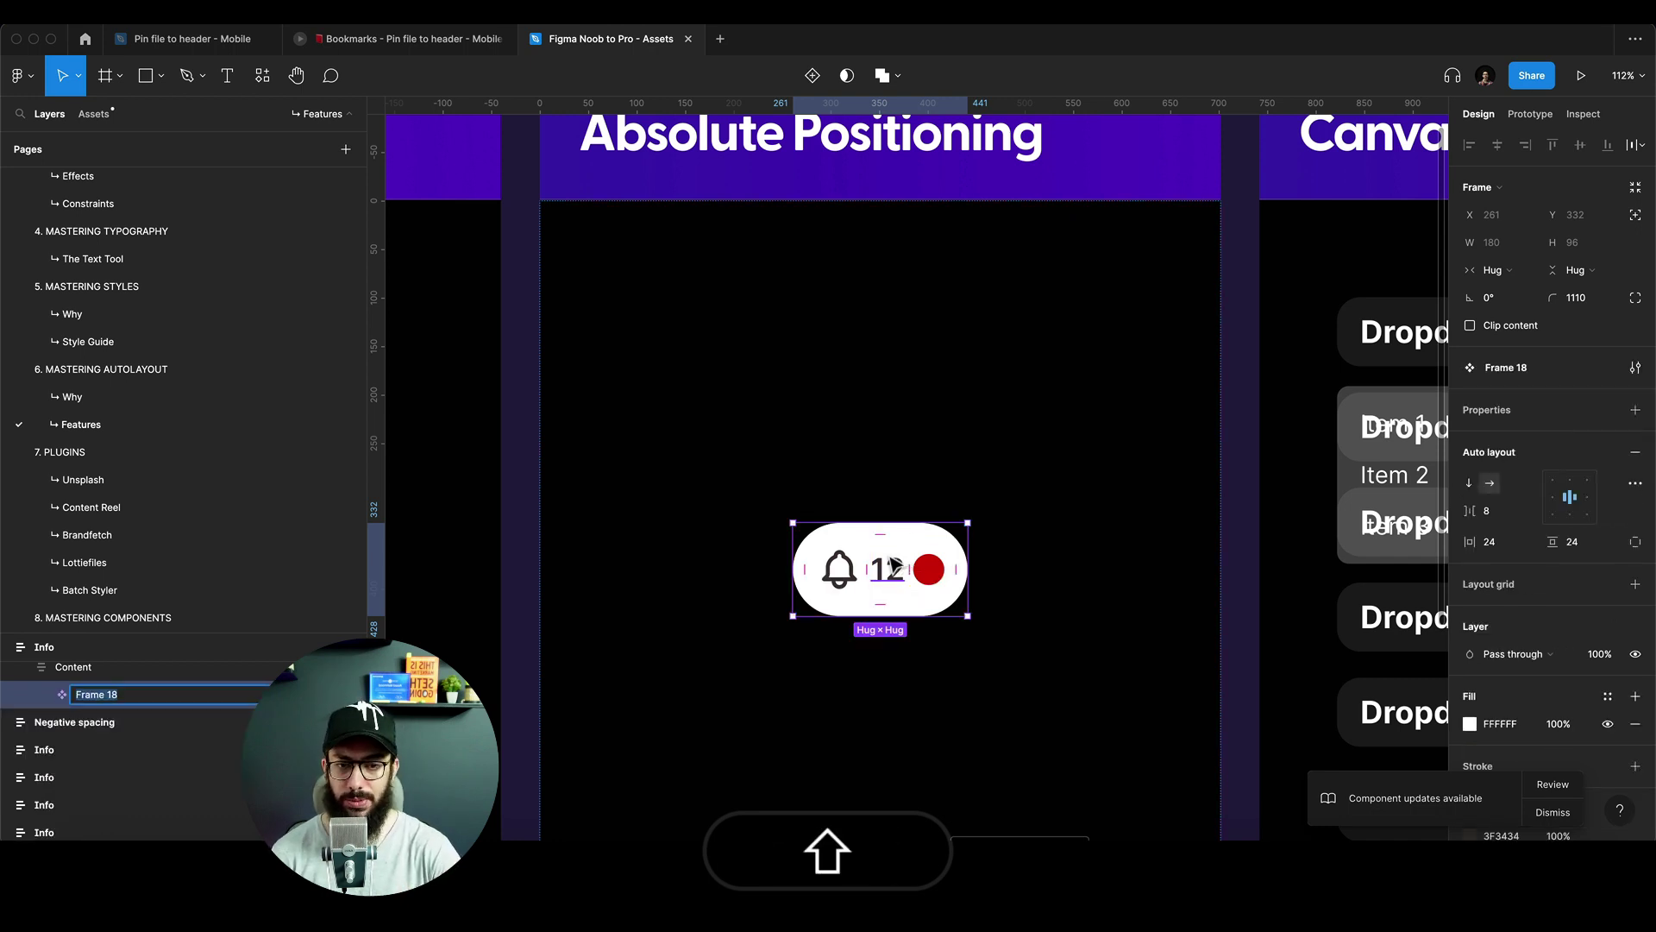
type("Notification ")
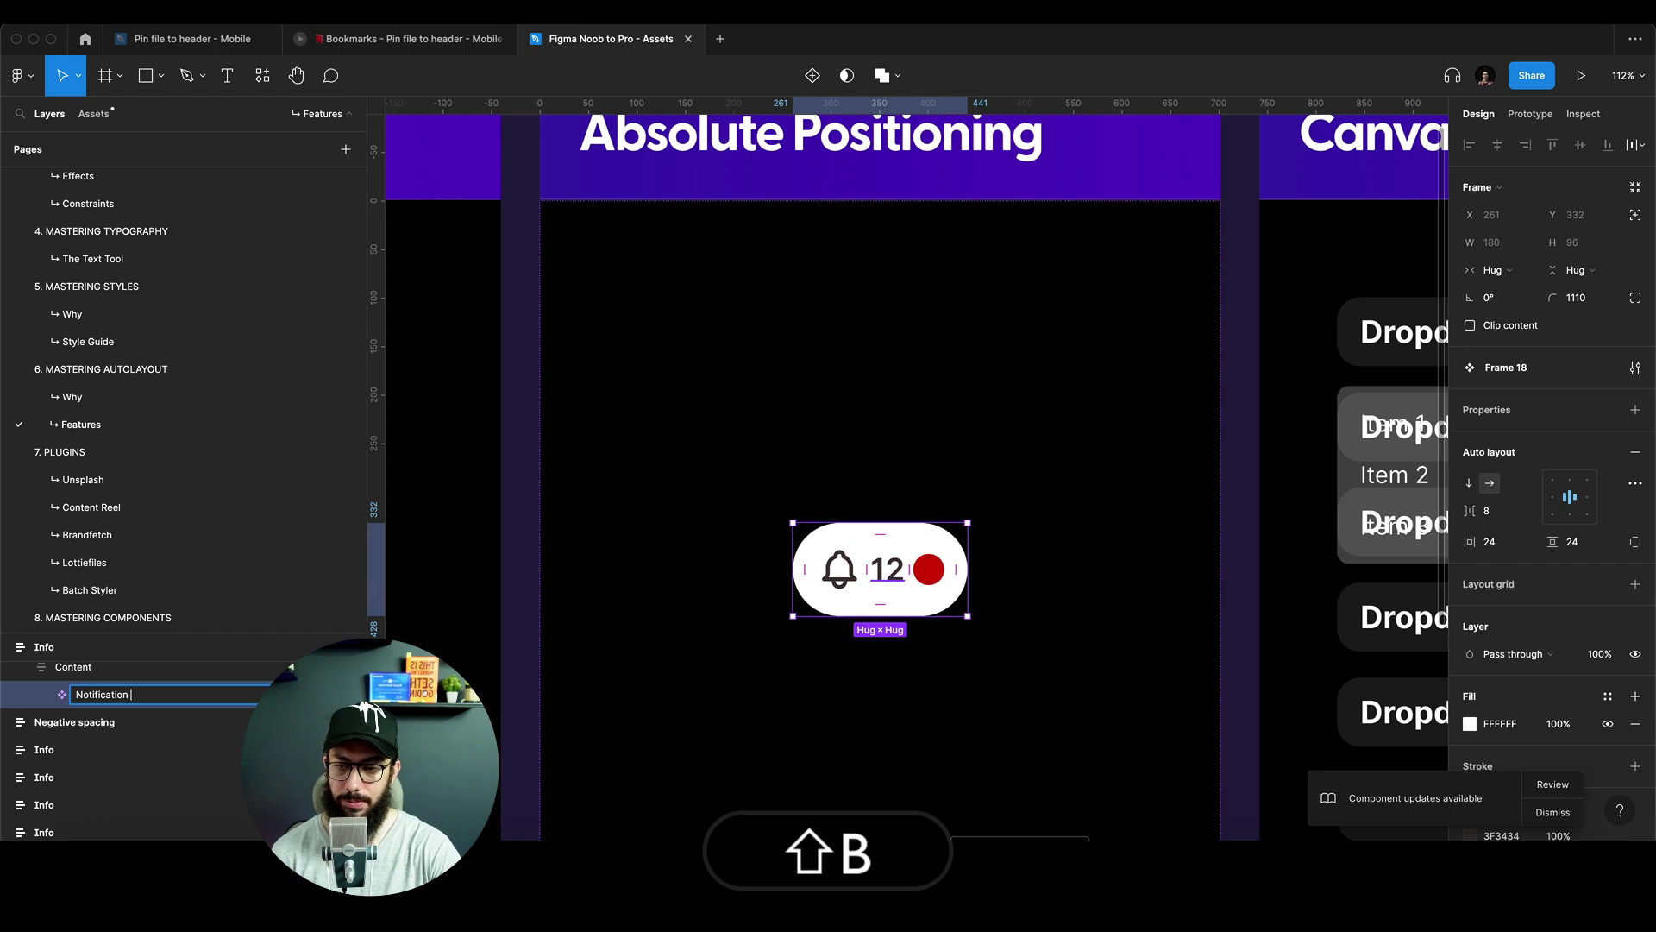
type("Bell Button")
key("Return")
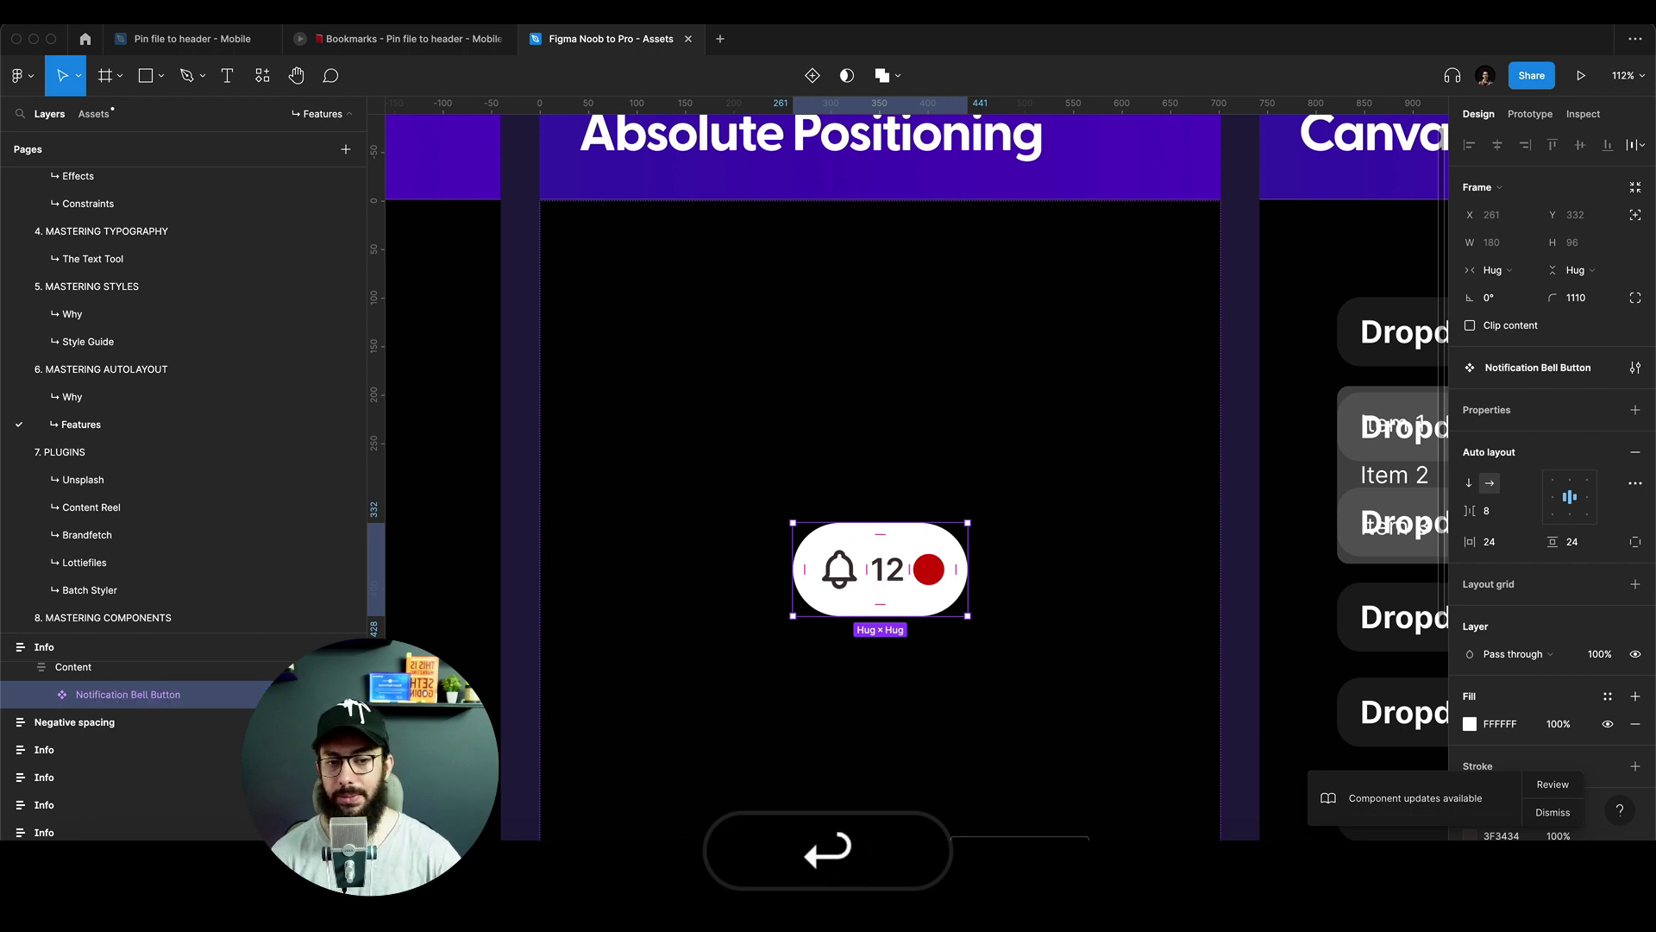
key("super+d")
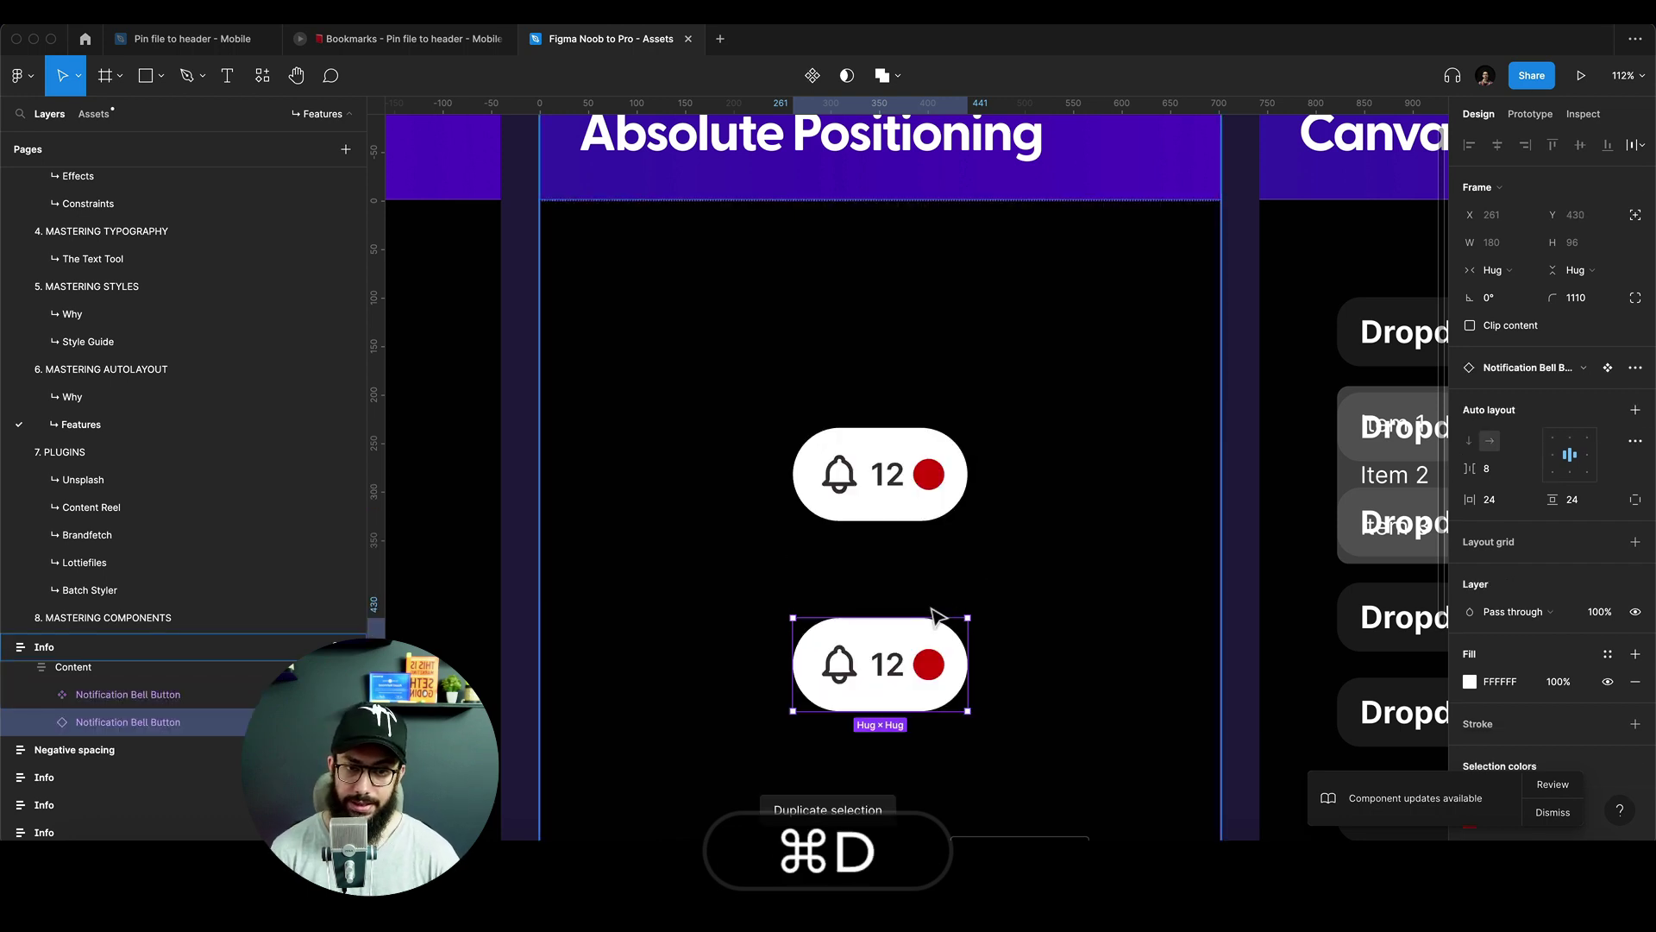
Change the copy's count from 12 to 232323, then select the original button's red dot.
double_click(888, 669)
type("232323")
key("Escape")
left_click(943, 509)
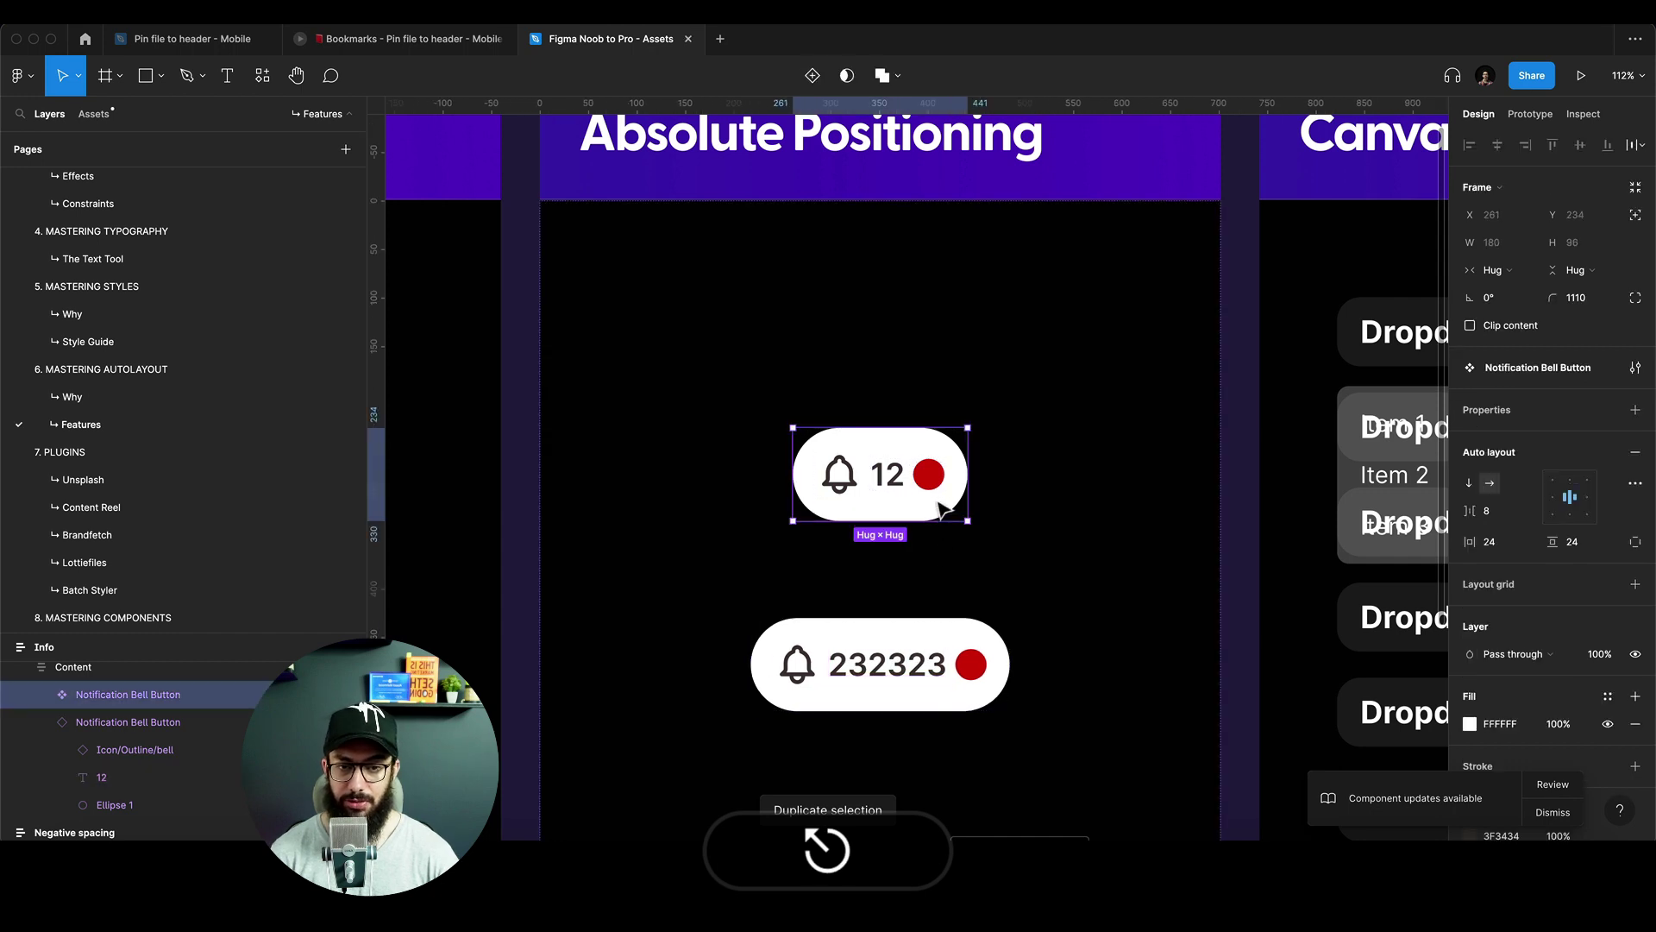
left_click(932, 480, "super")
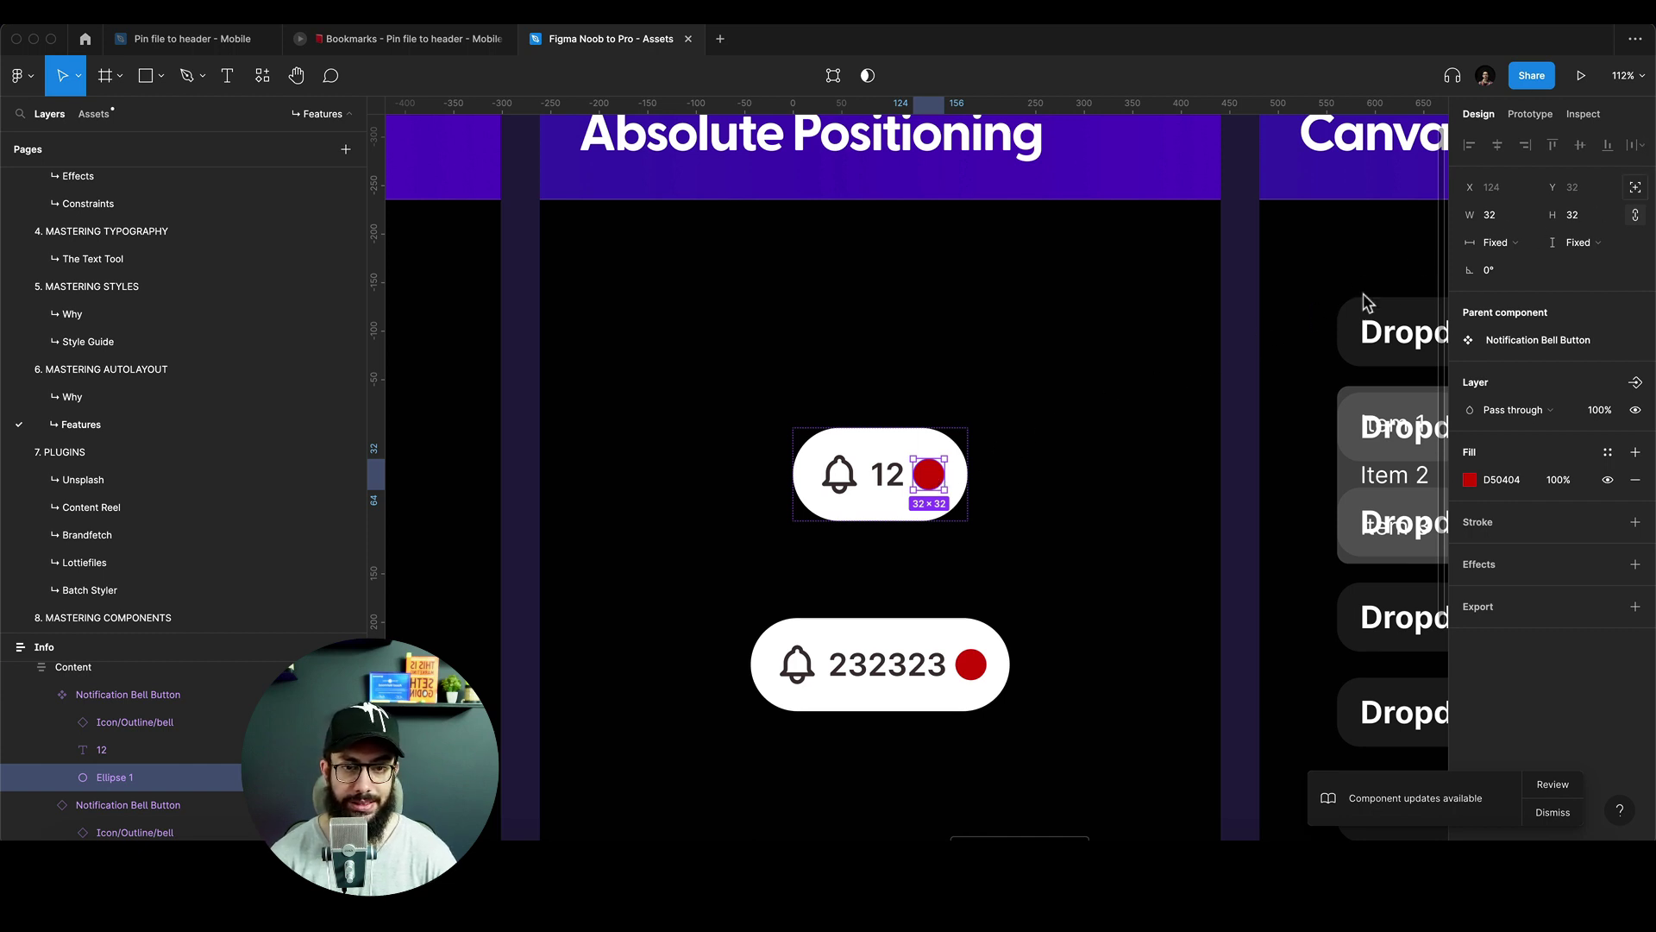
Make the red dot absolute-positioned at X 108, Y -8 with a Right horizontal constraint.
left_click(1635, 187)
left_click_drag(949, 473, 935, 440)
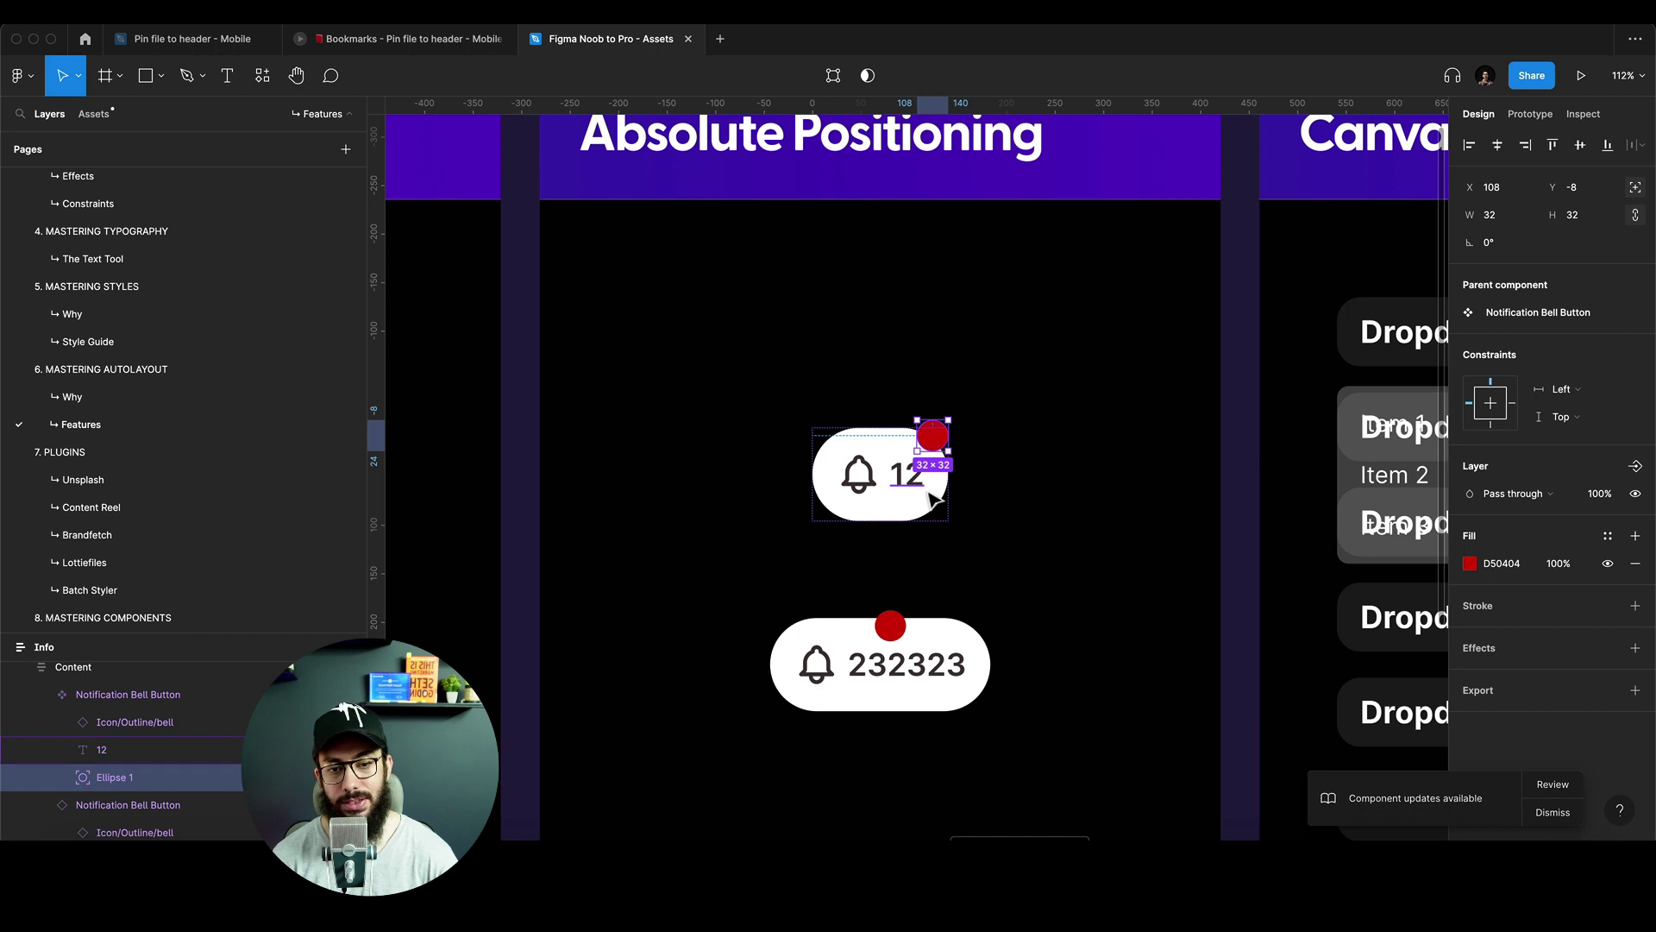
left_click(914, 680)
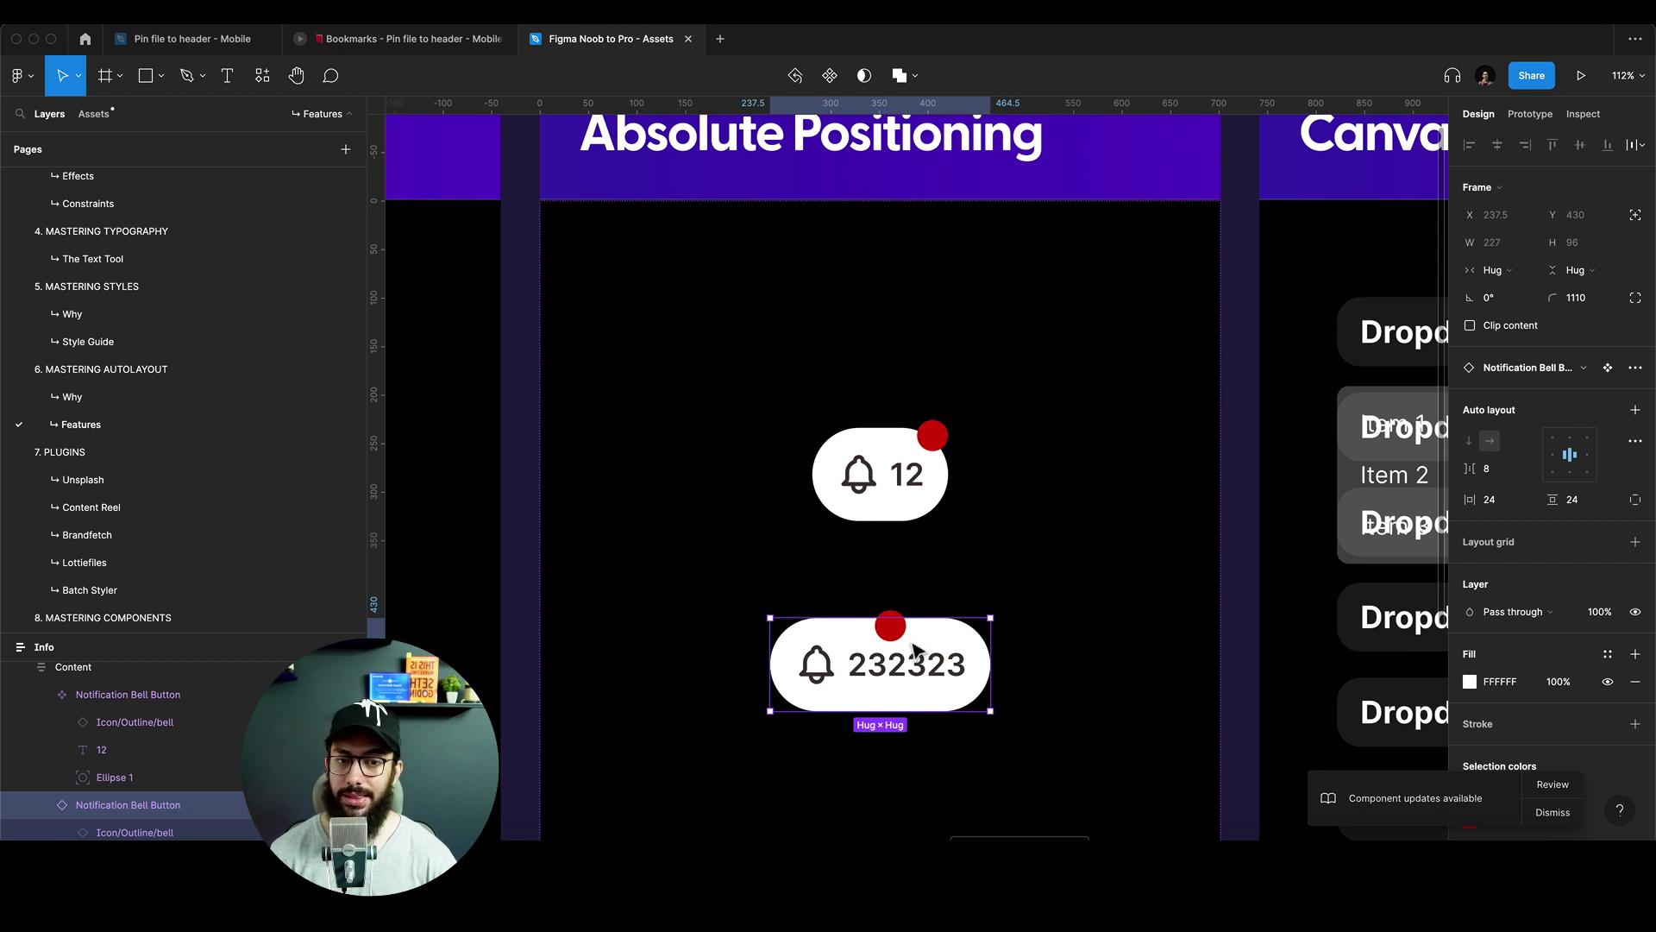
key("super")
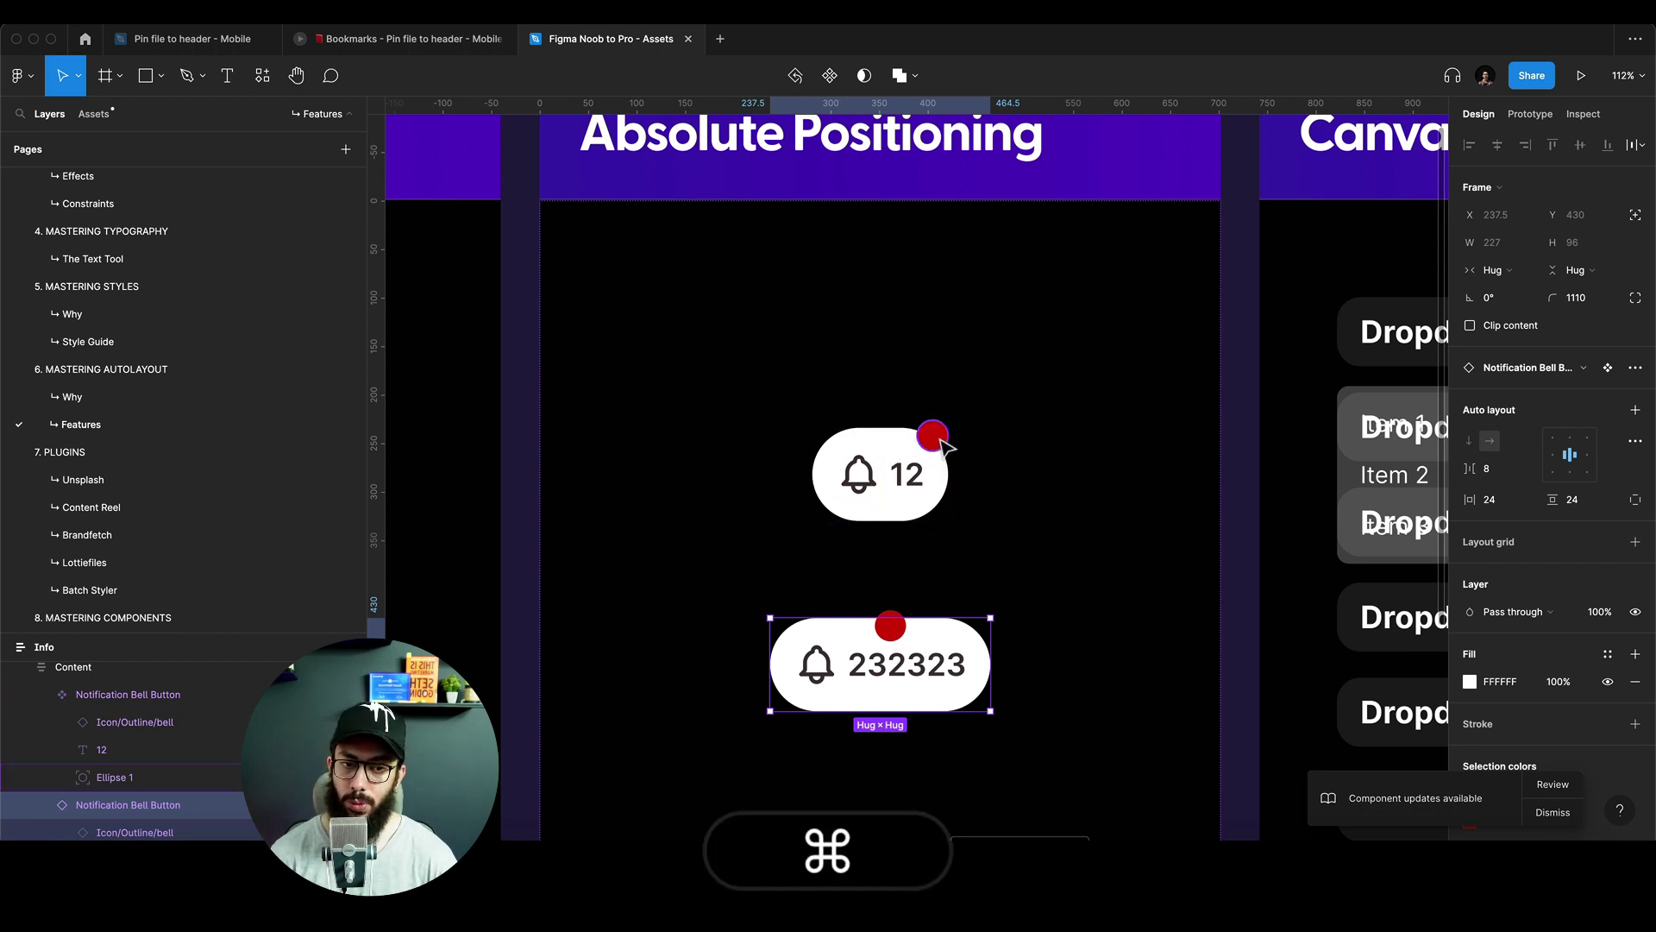
left_click(942, 443, "super")
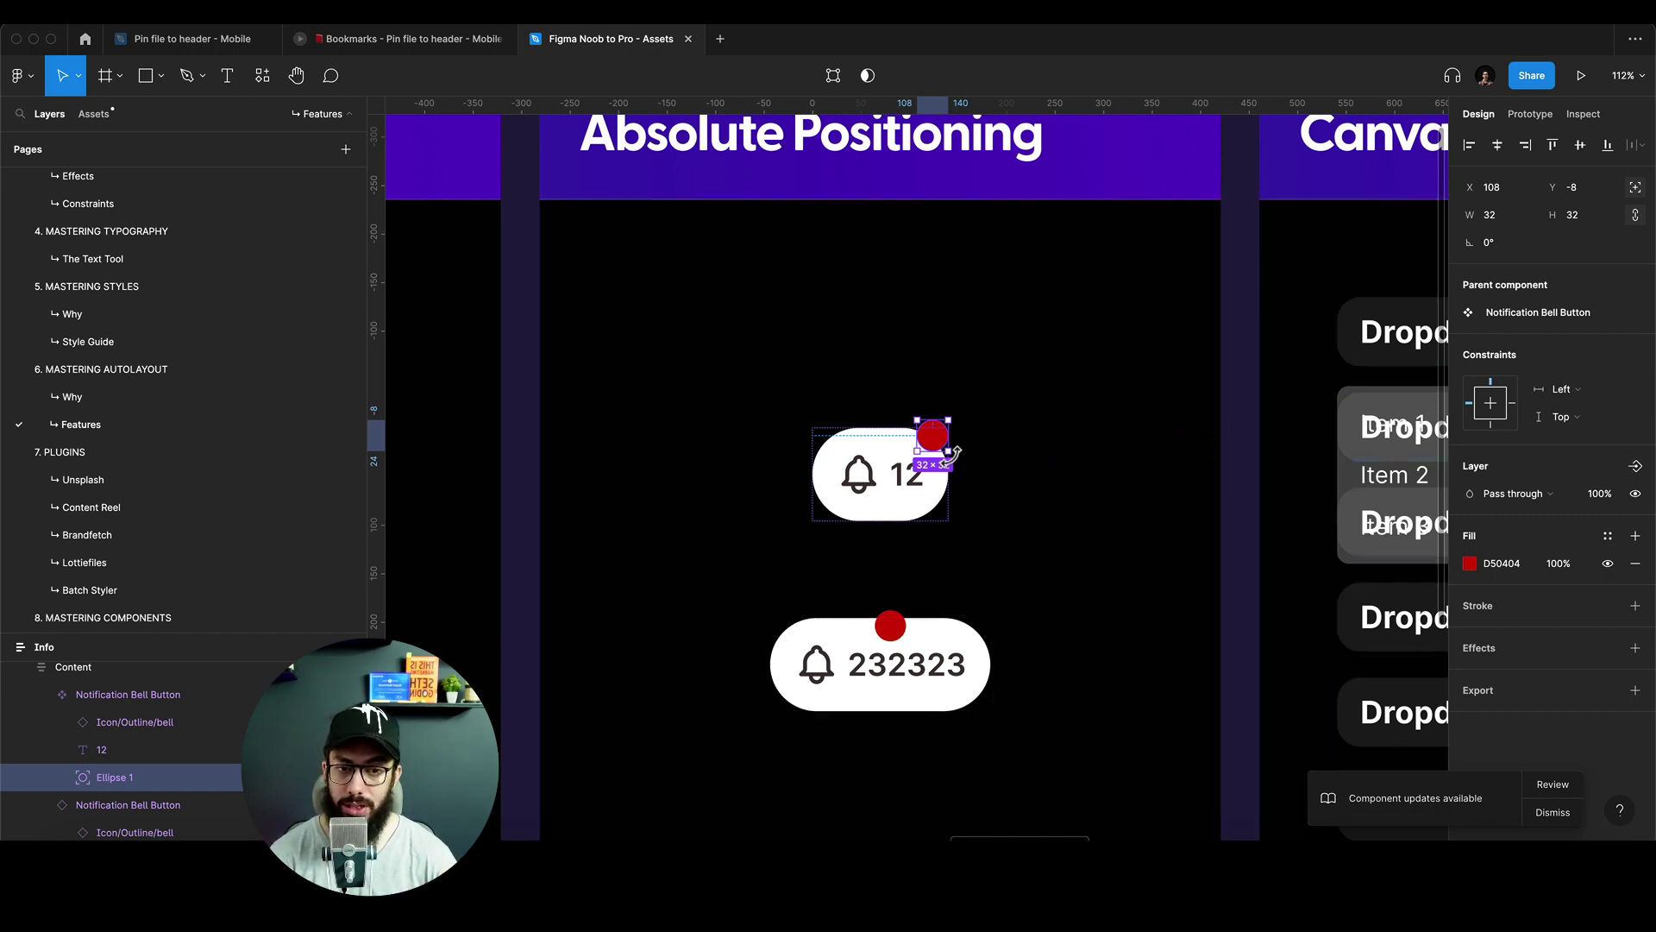
left_click(1511, 403)
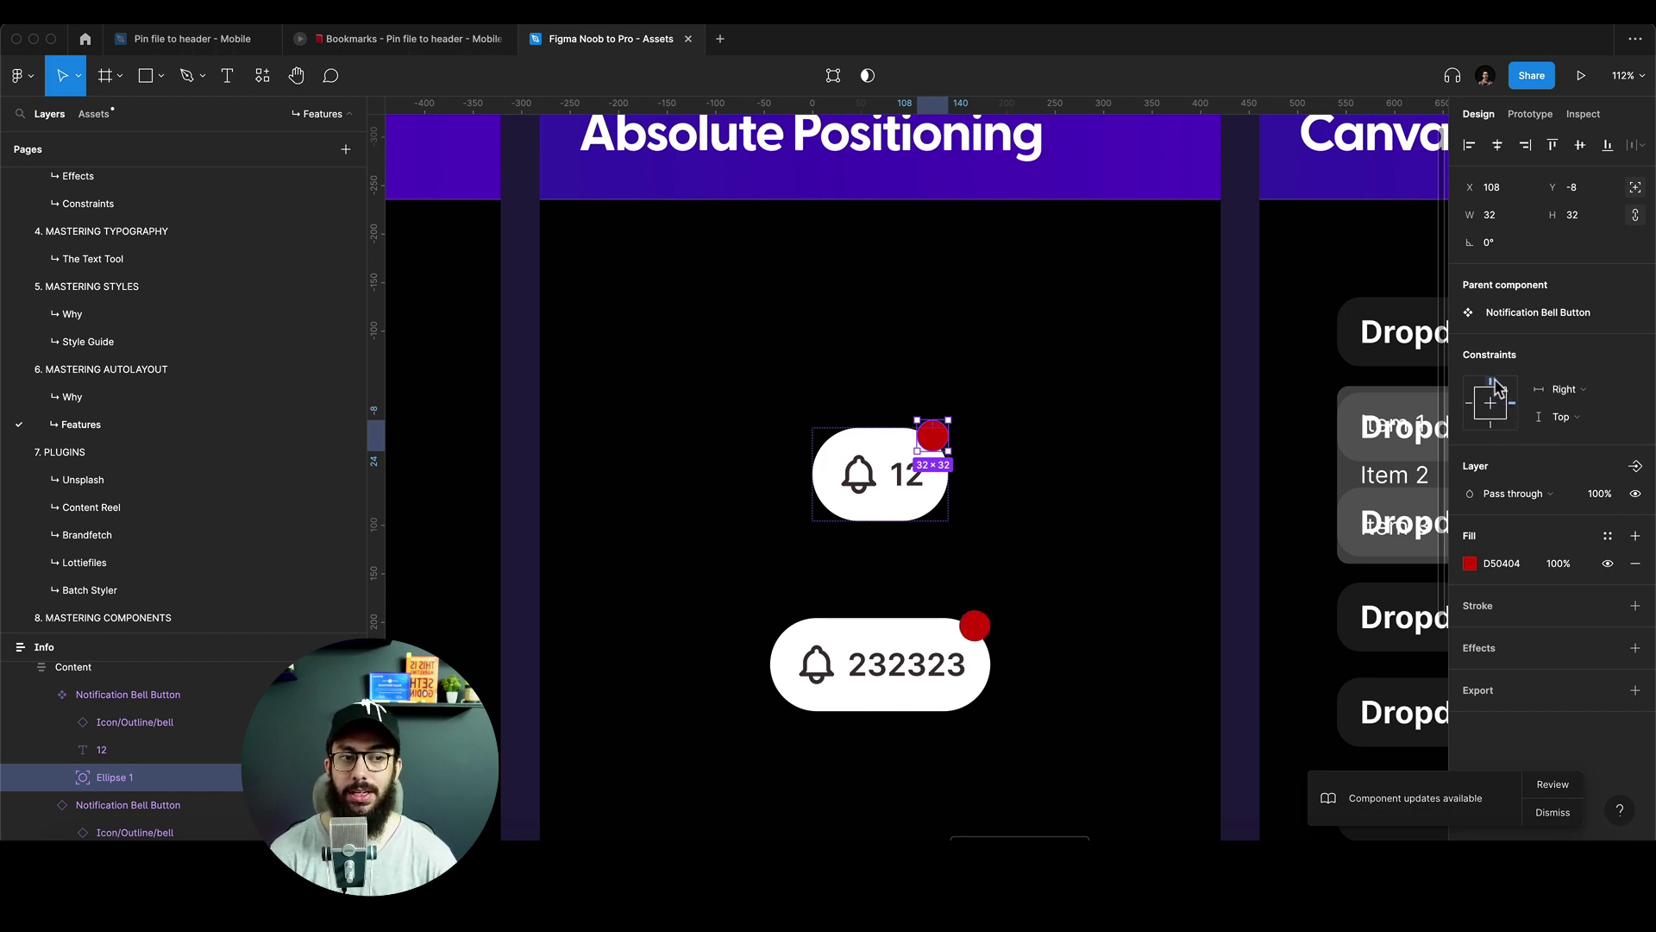
In the Canvas Stacking example, select Dropdown 1 and toggle its item list's visibility.
key("ctrl+super+r")
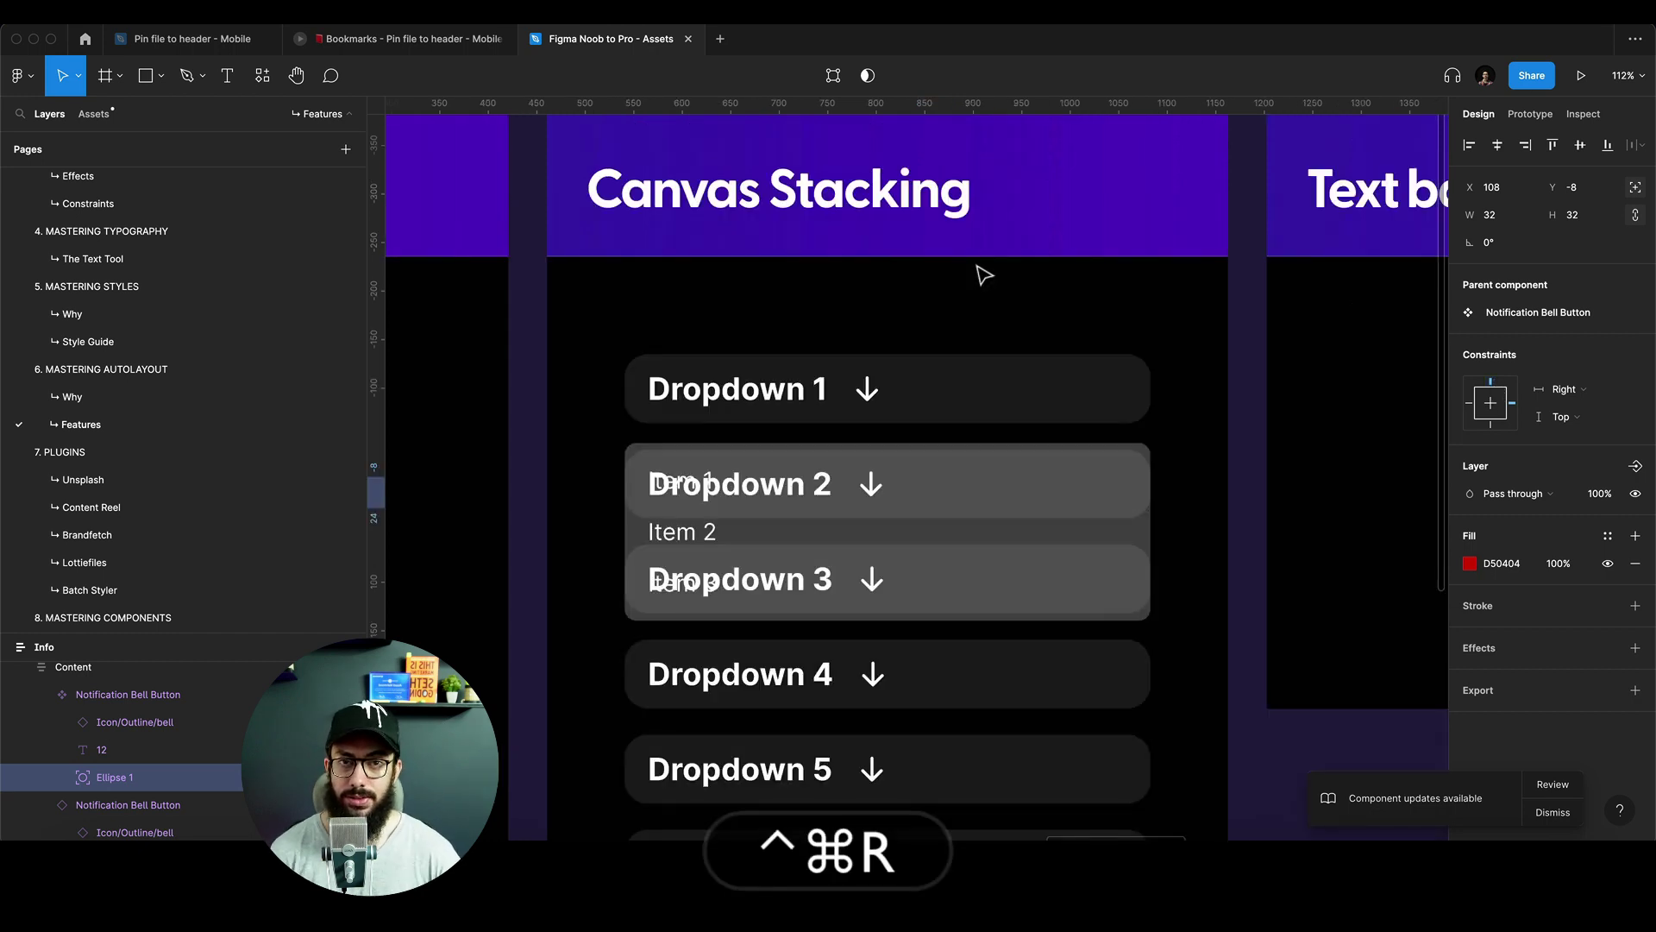
left_click(968, 332)
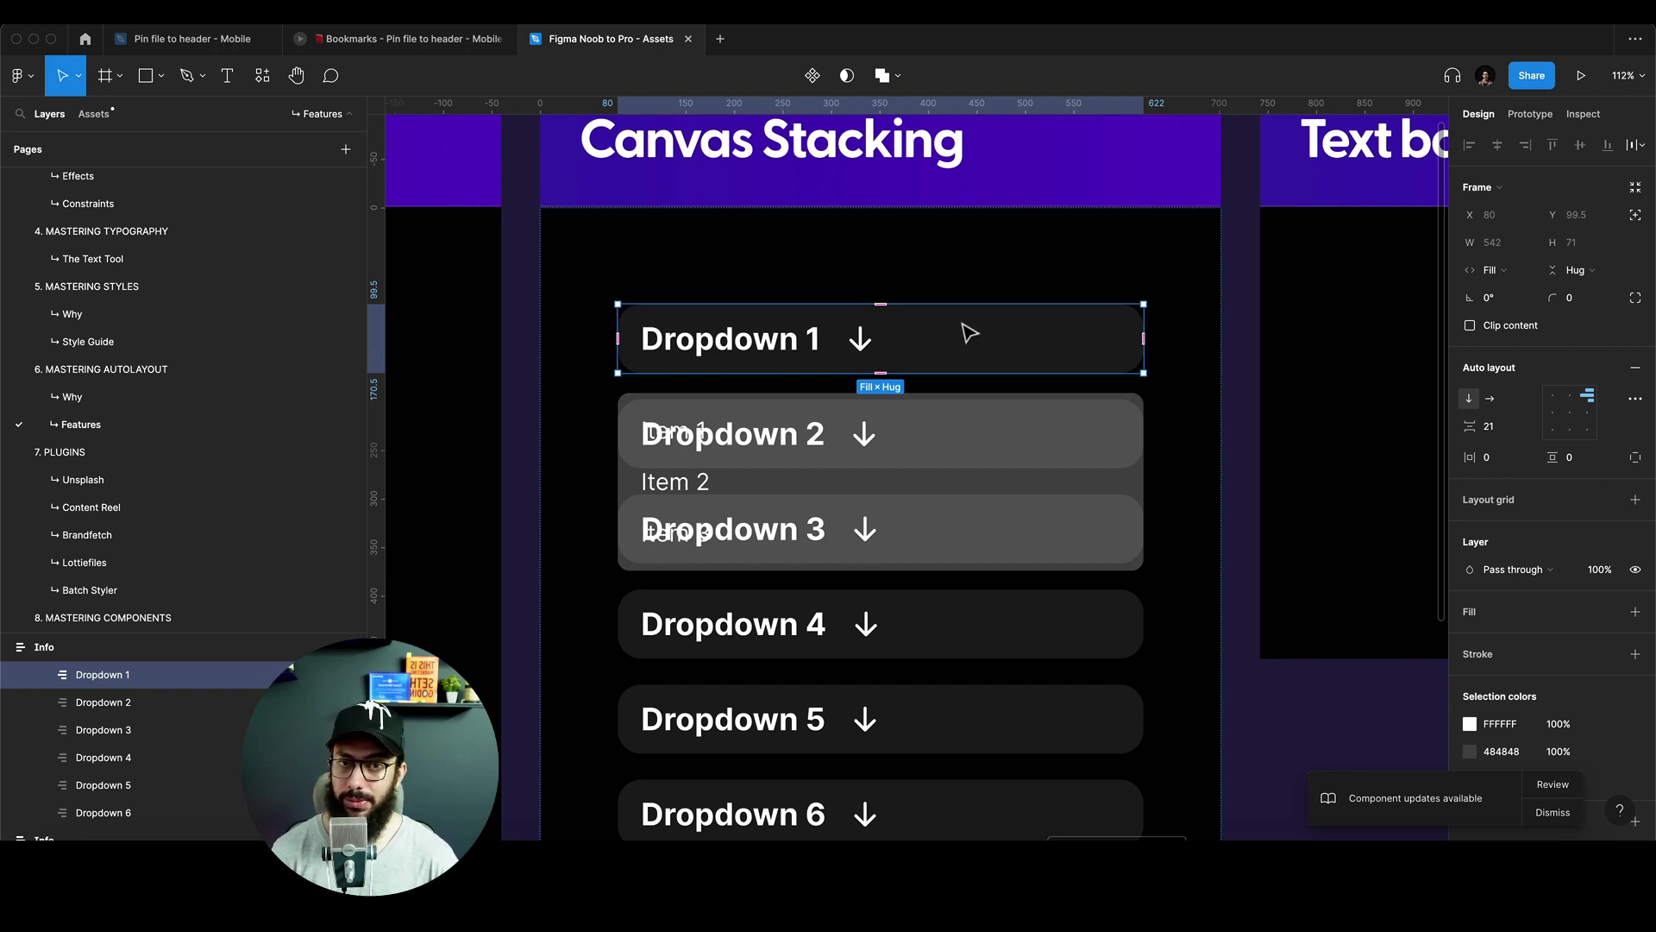
left_click(41, 675)
left_click(105, 730)
key("shift+super+h")
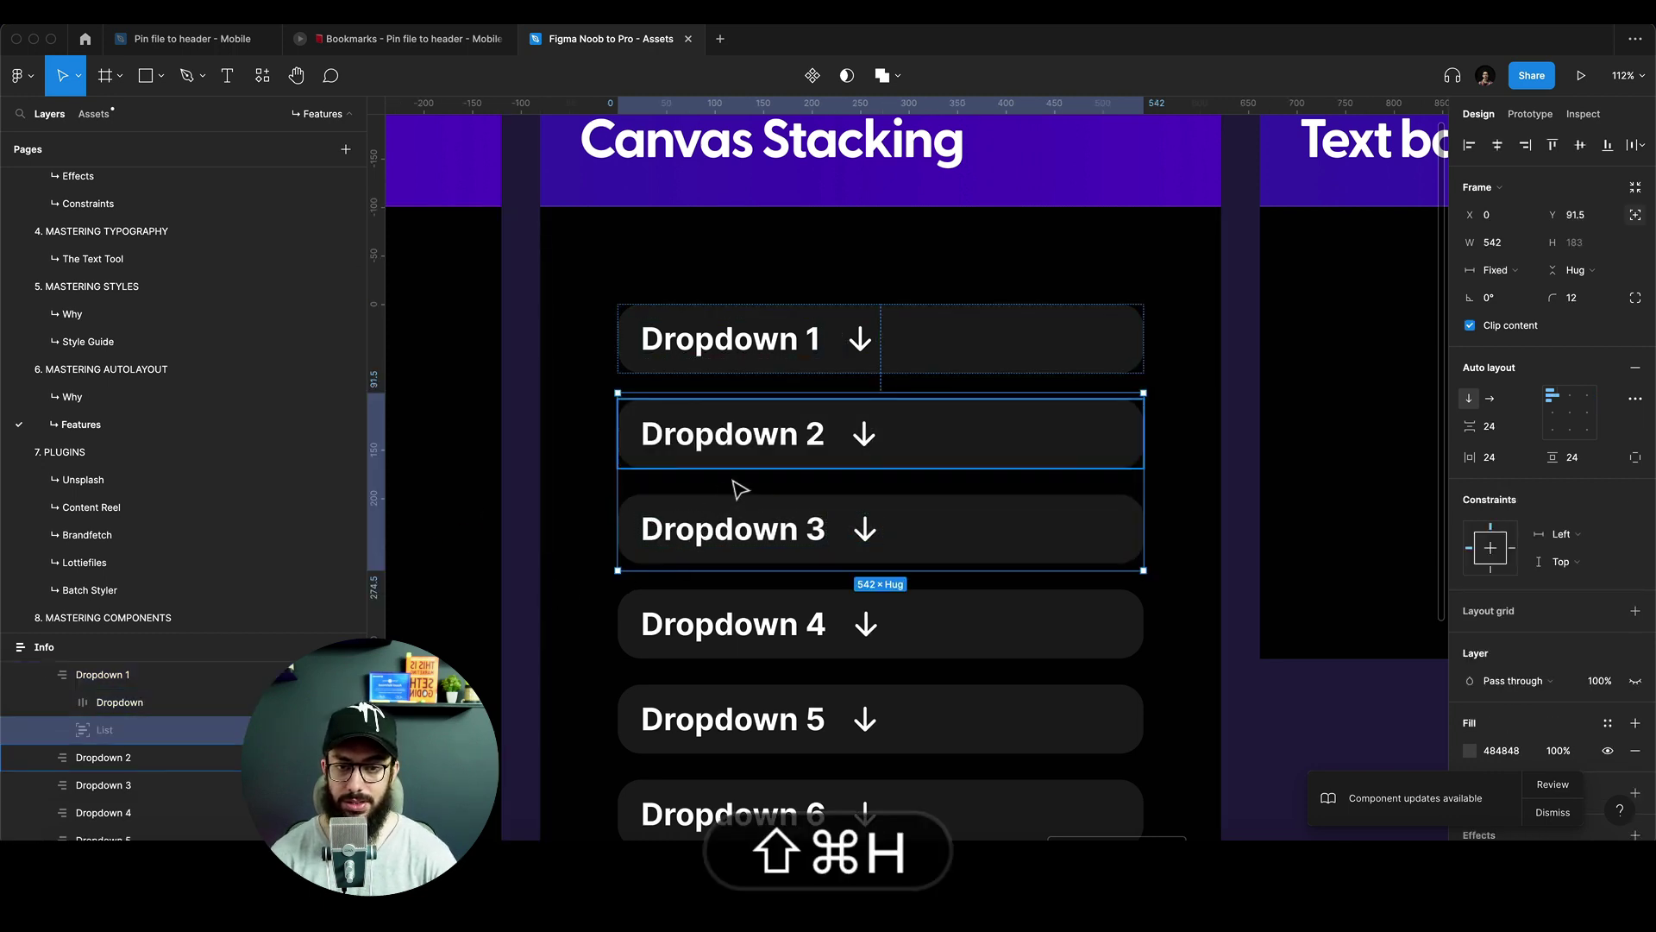
key("shift+super+h")
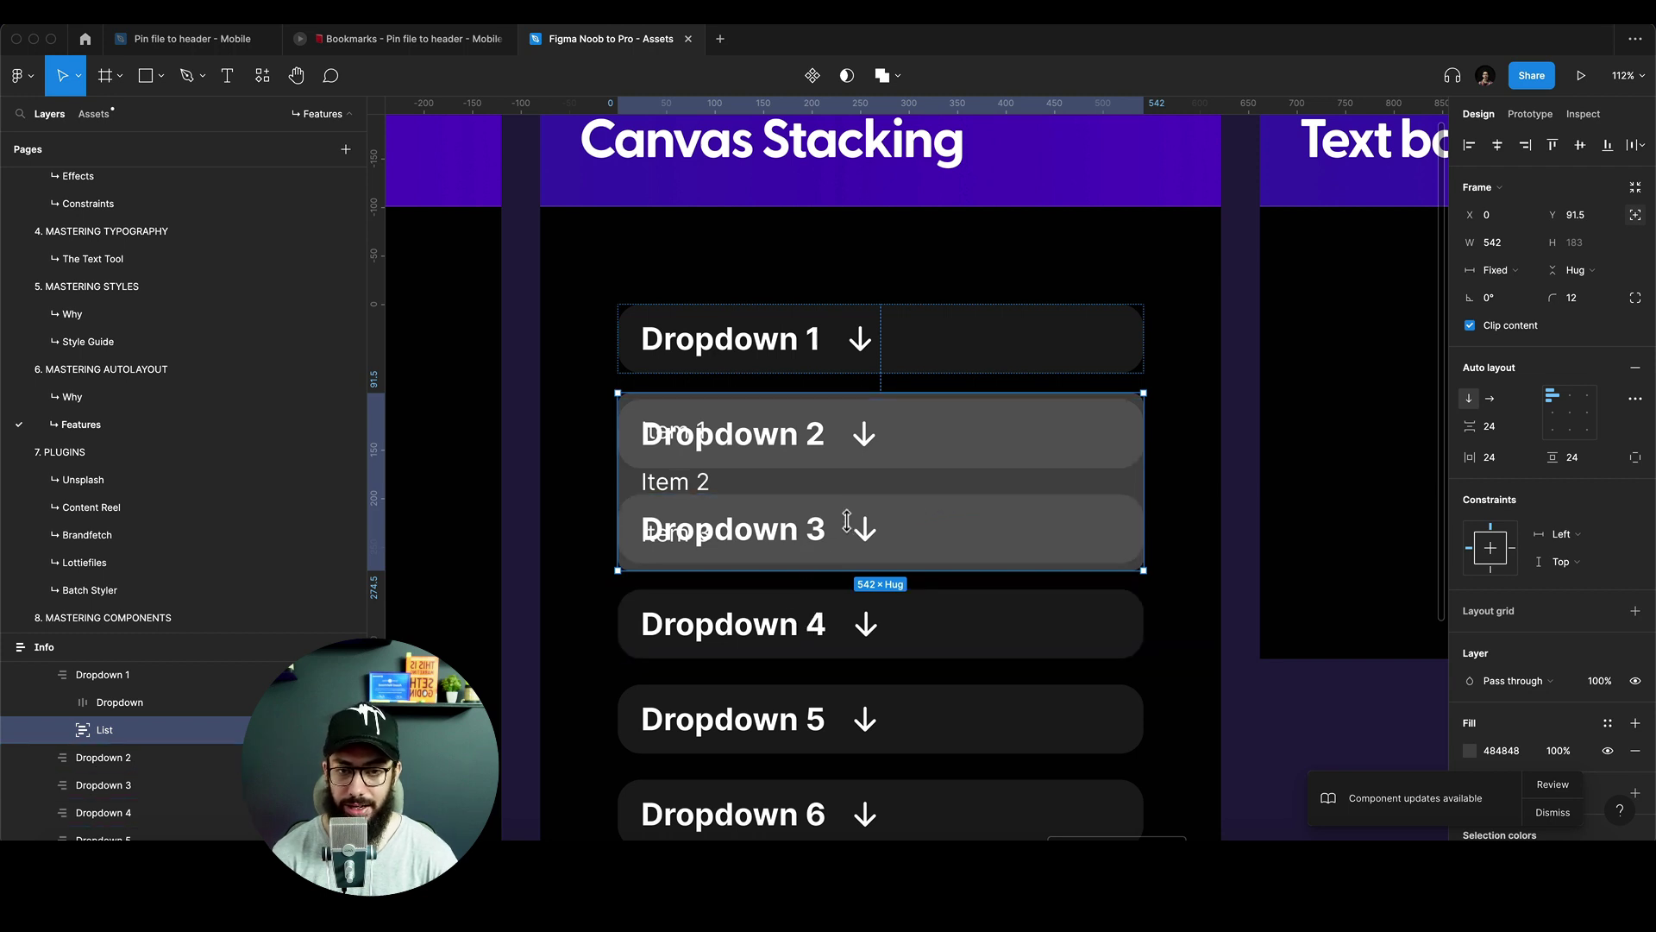
Set the content frame's Canvas stacking to First on top, then go to Packed vs Space-between.
left_click(923, 385)
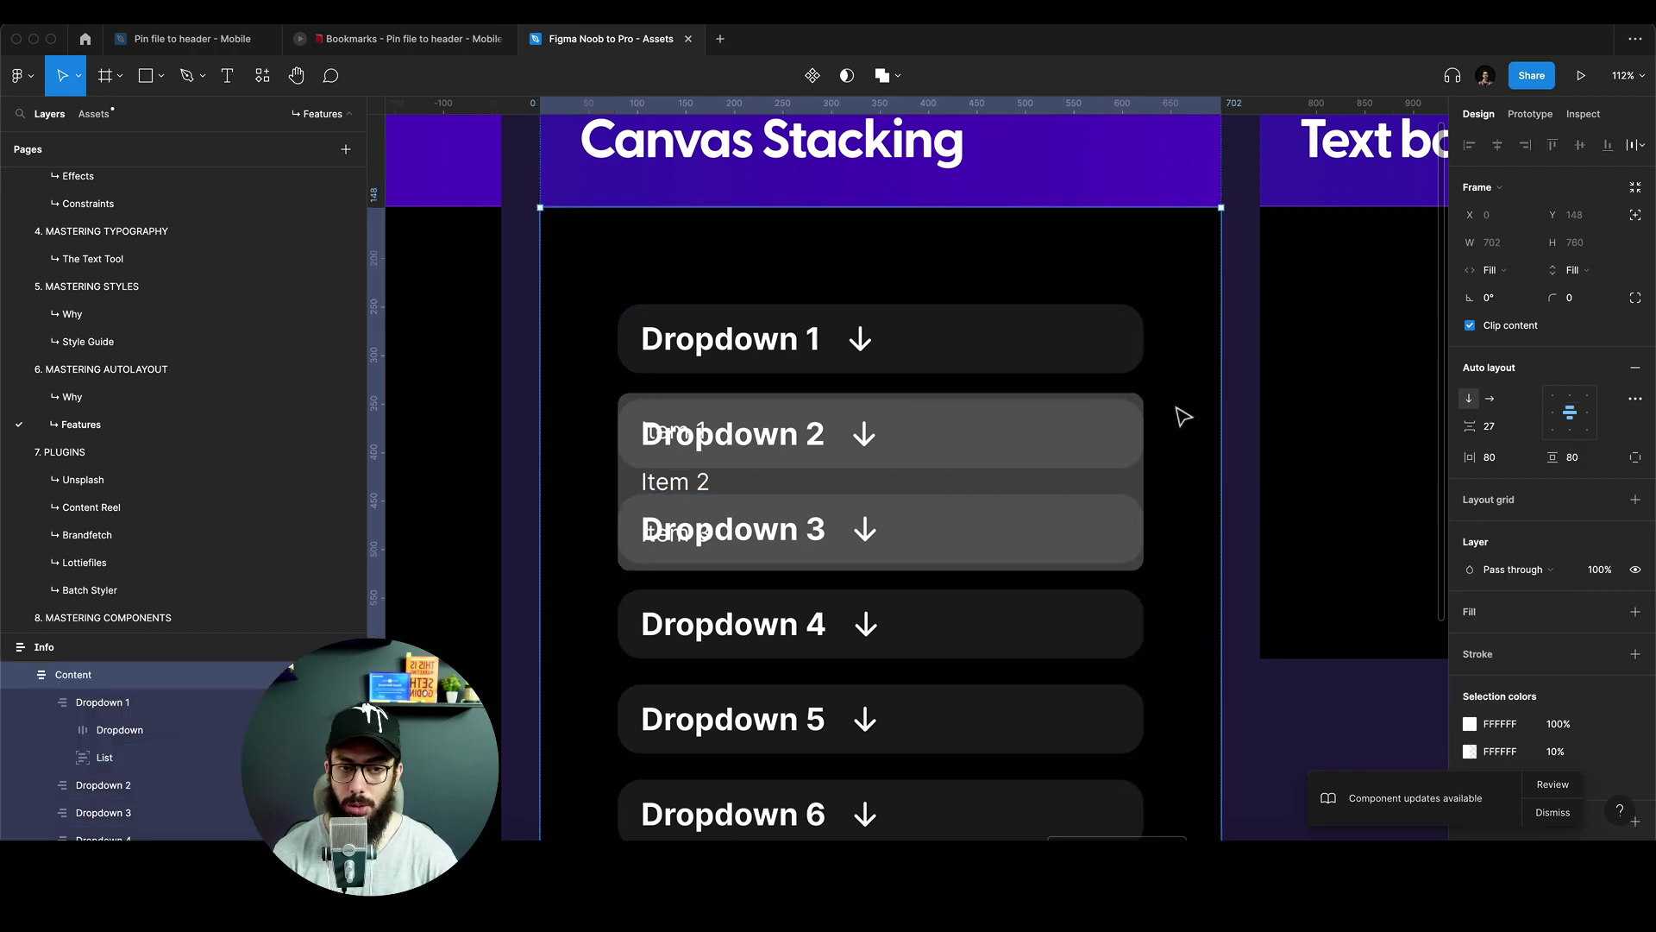
left_click(1635, 399)
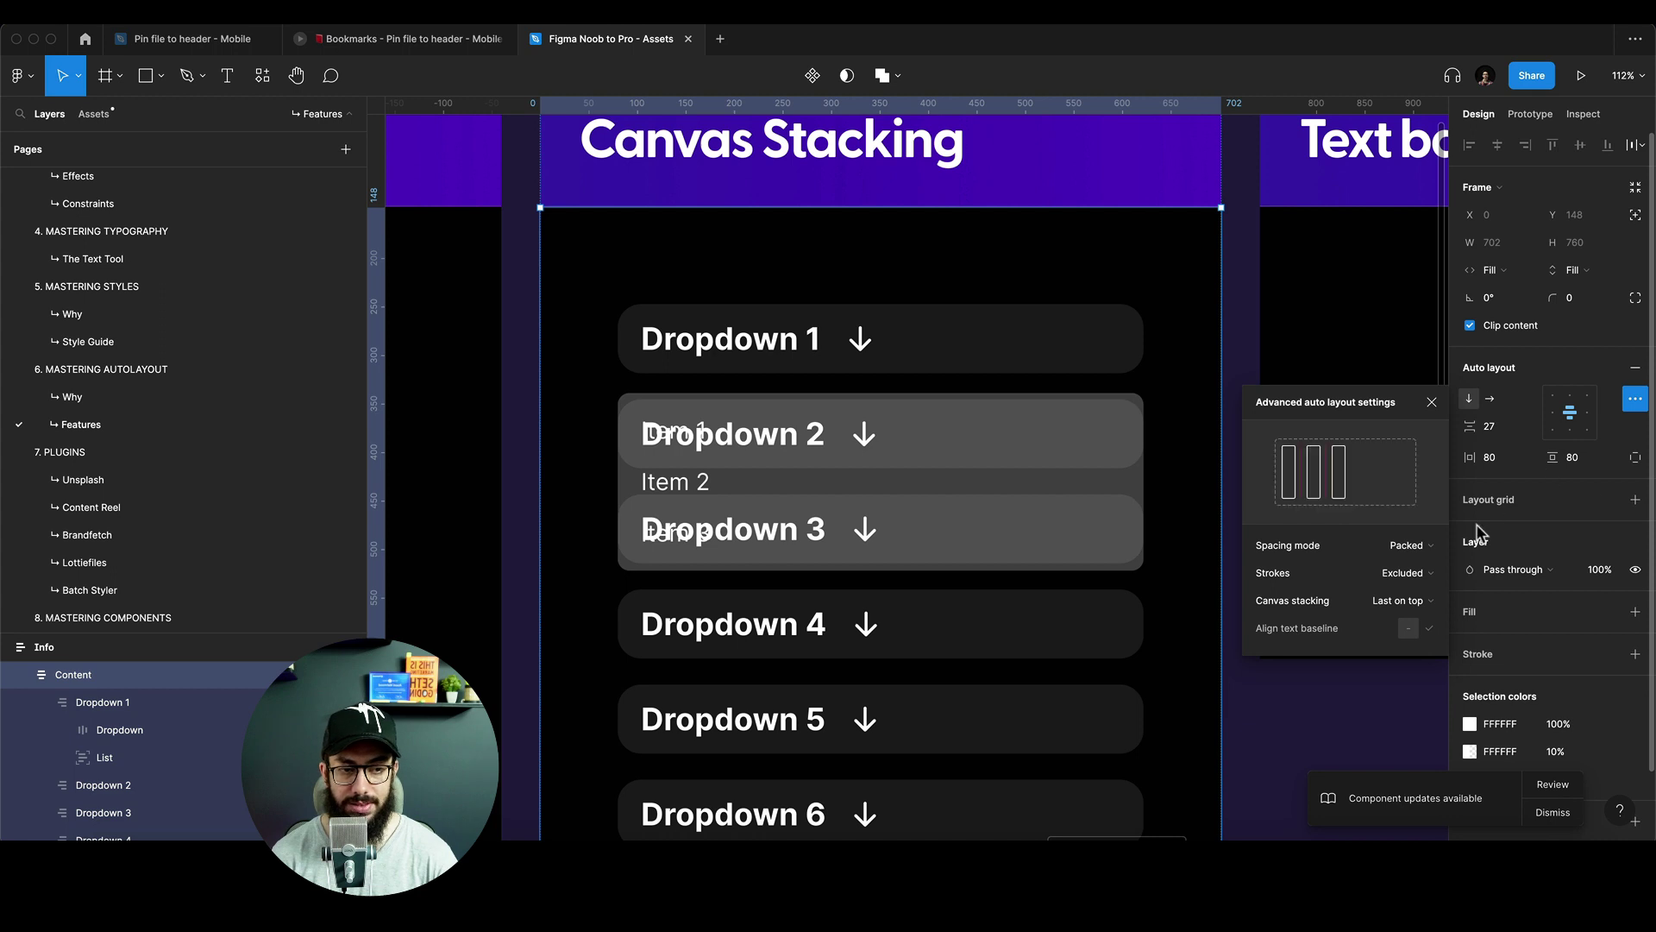
left_click(1419, 600)
left_click(1393, 578)
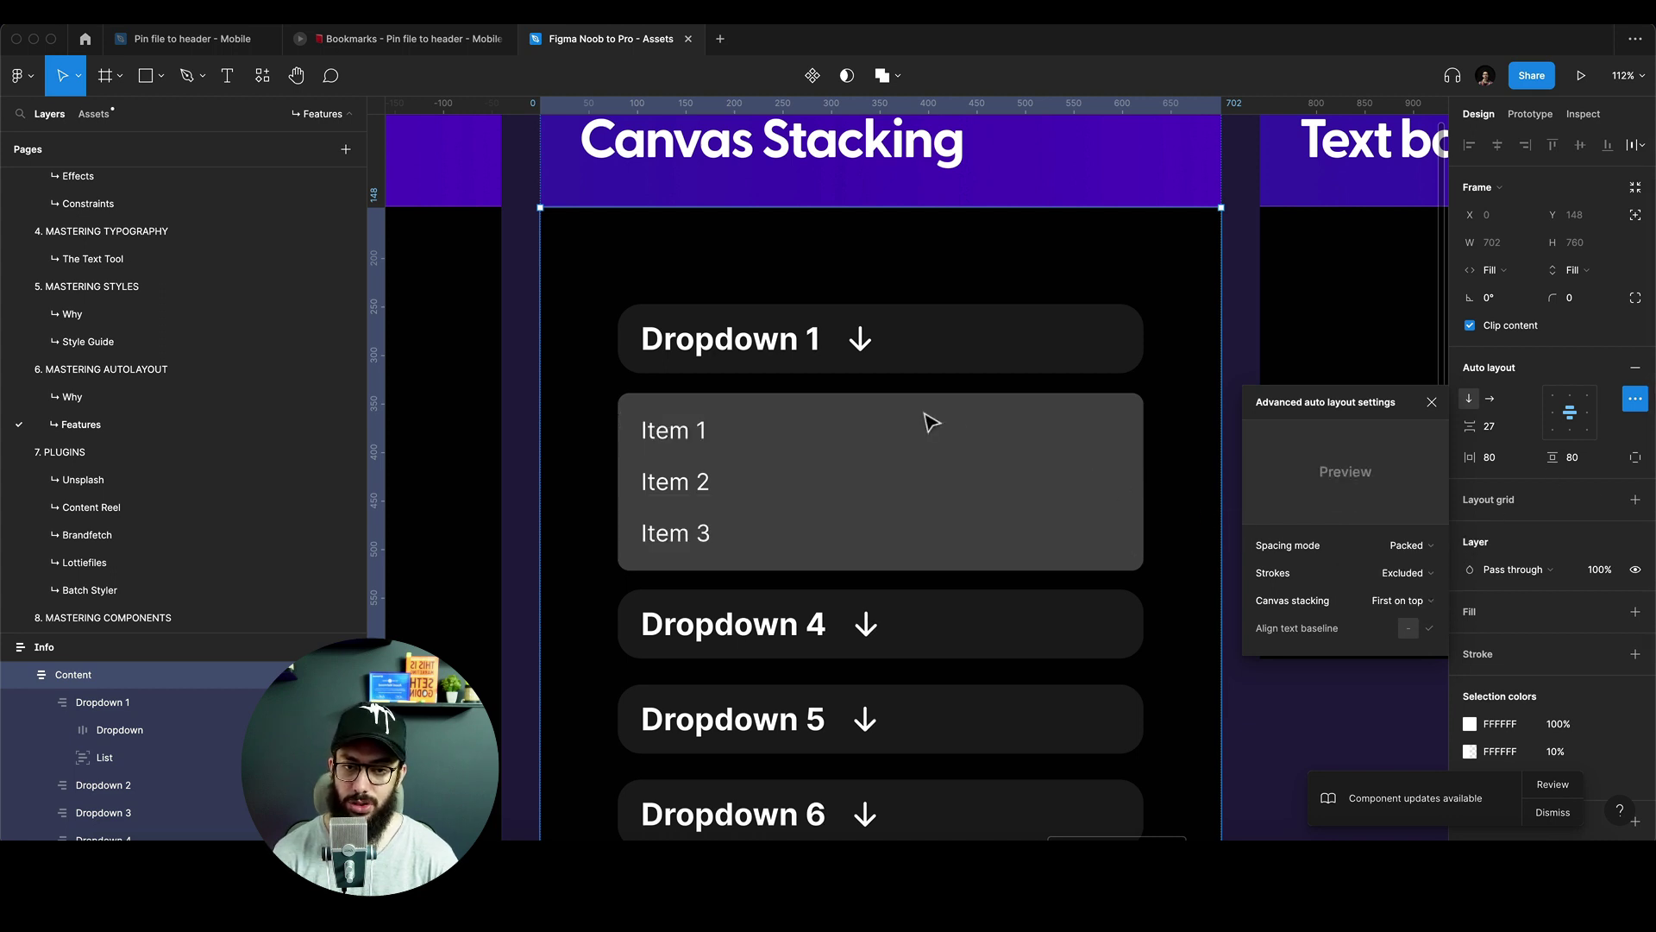
left_click(930, 423)
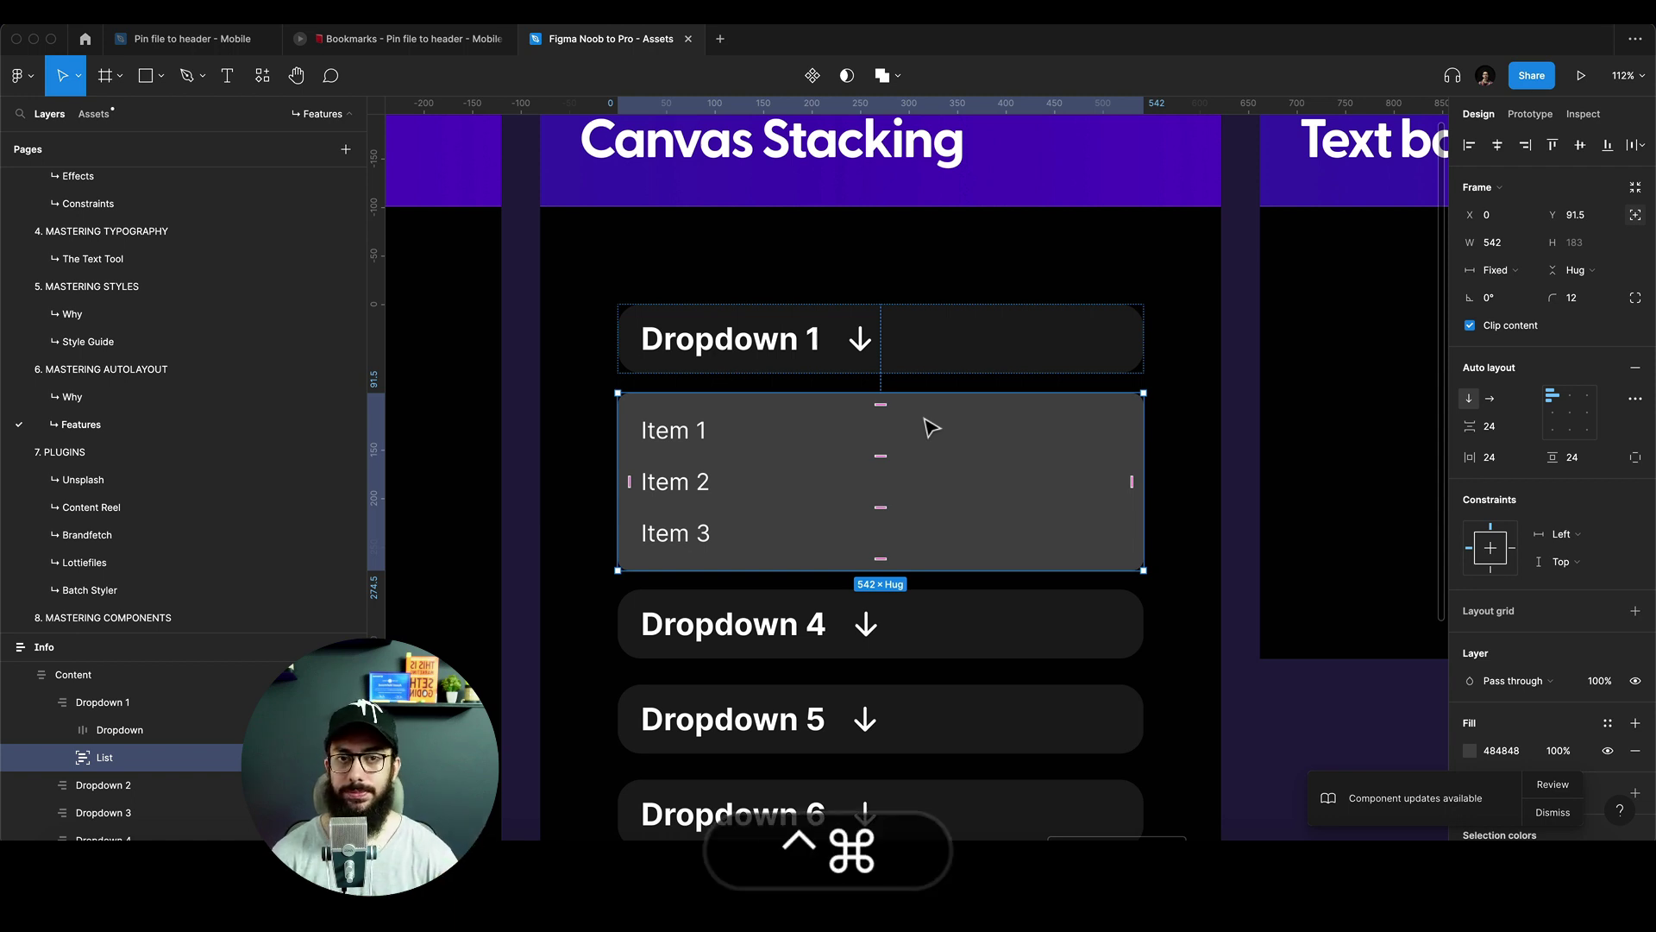
key("ctrl+super+r")
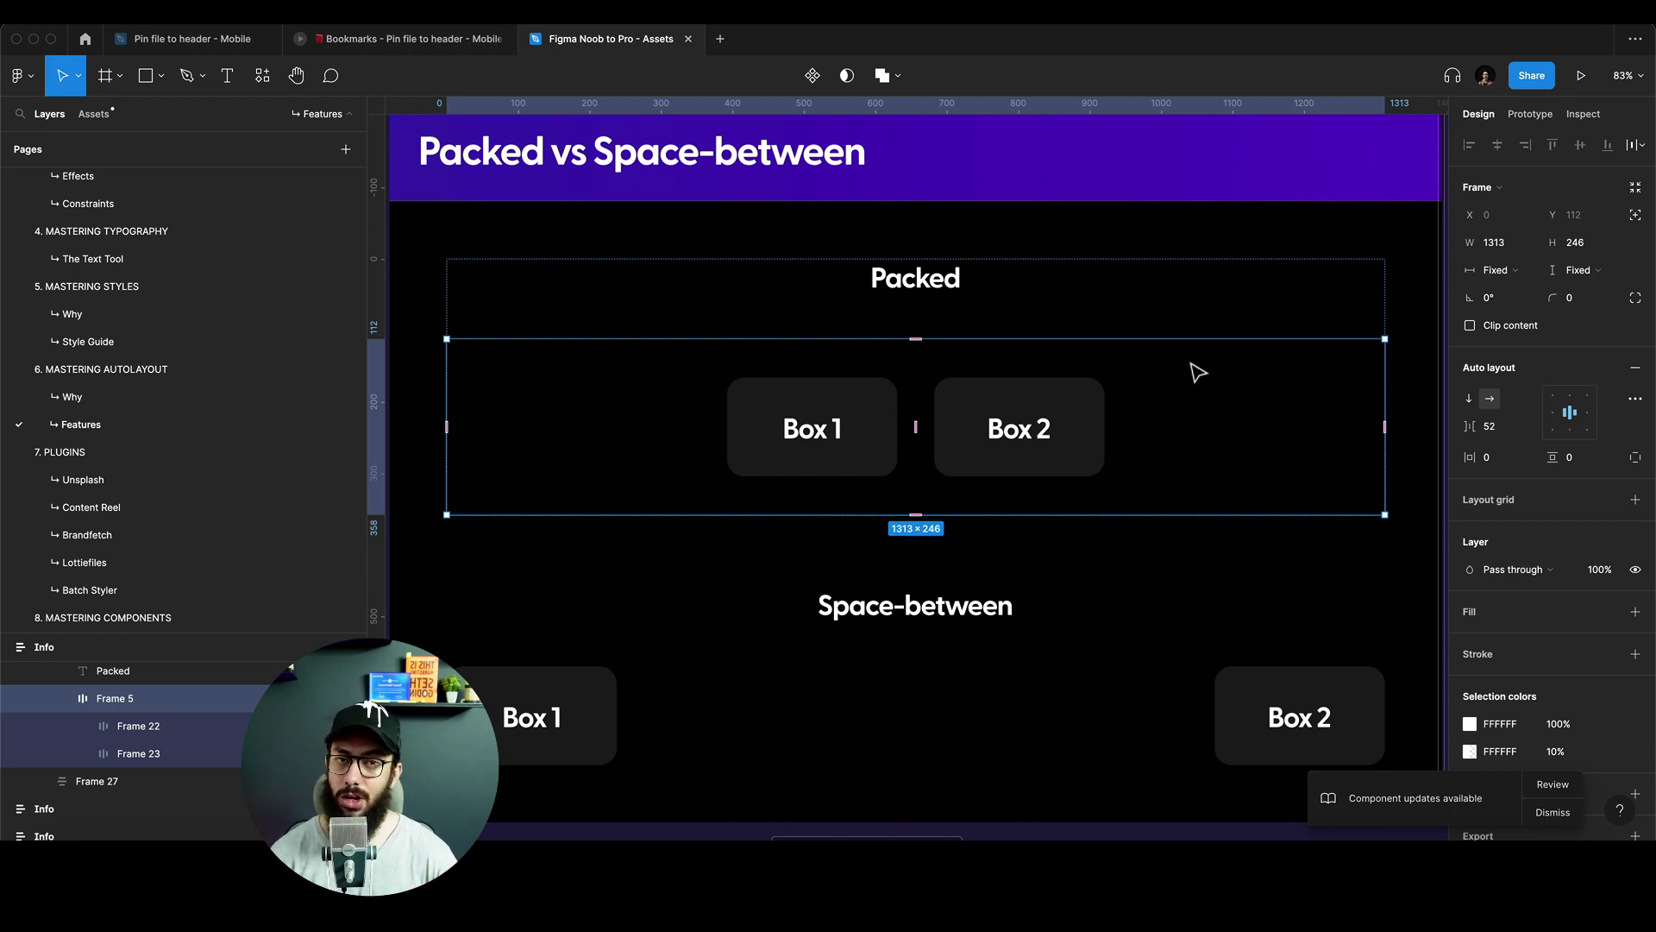
left_click(1636, 399)
left_click(1402, 545)
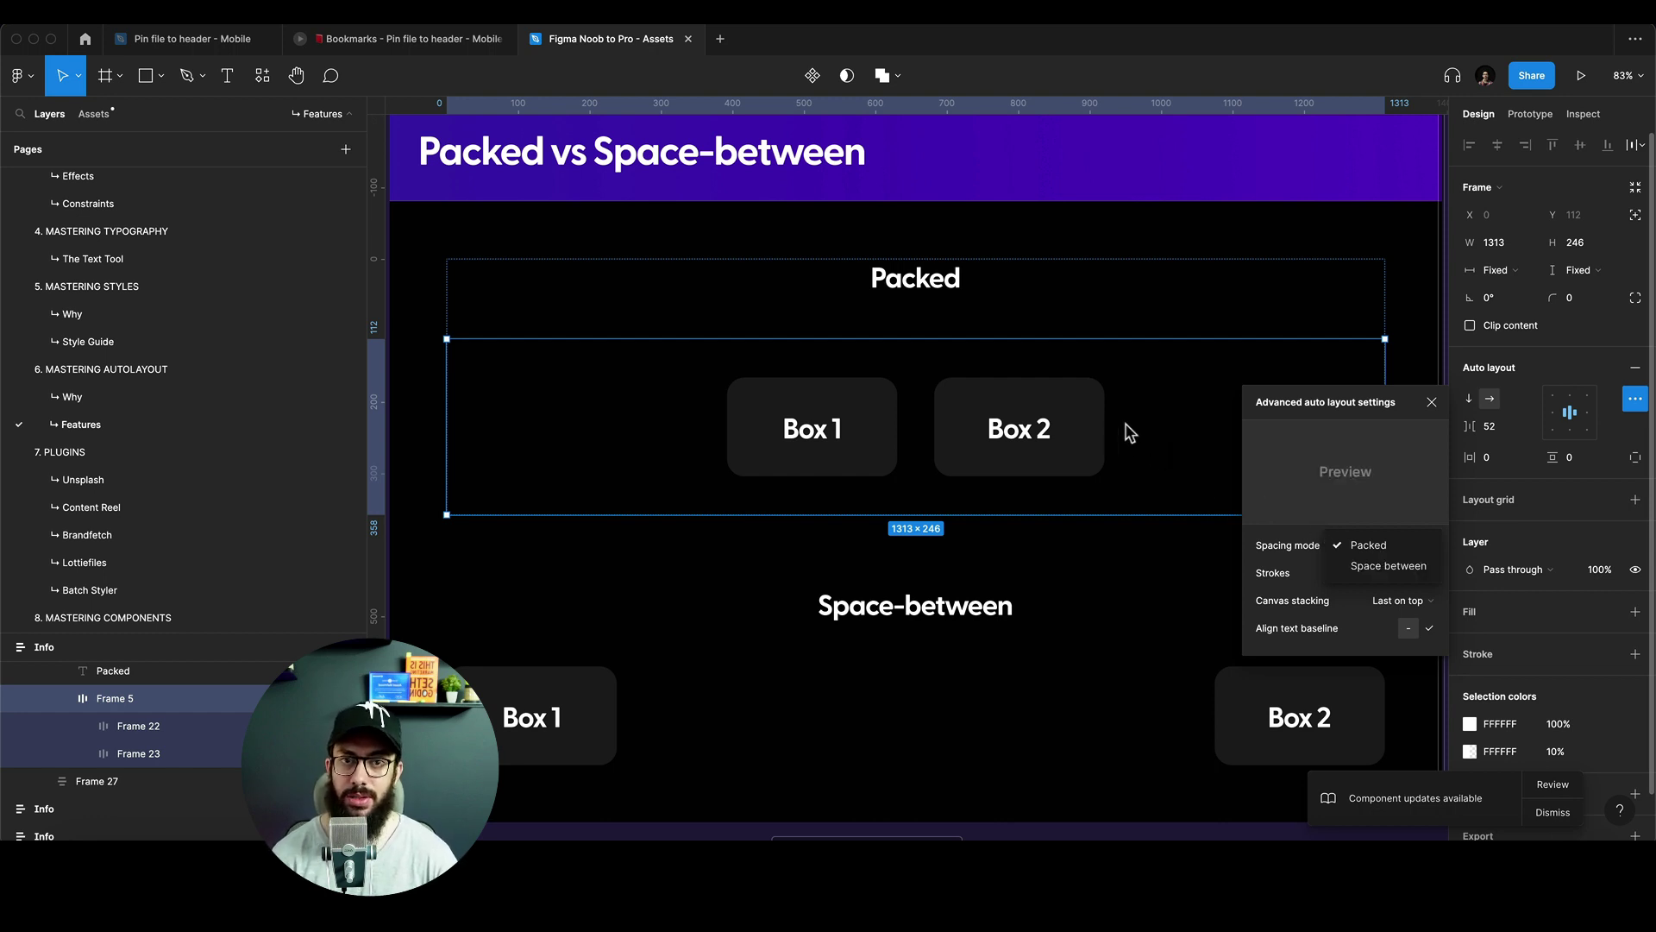
key("ctrl+super+r")
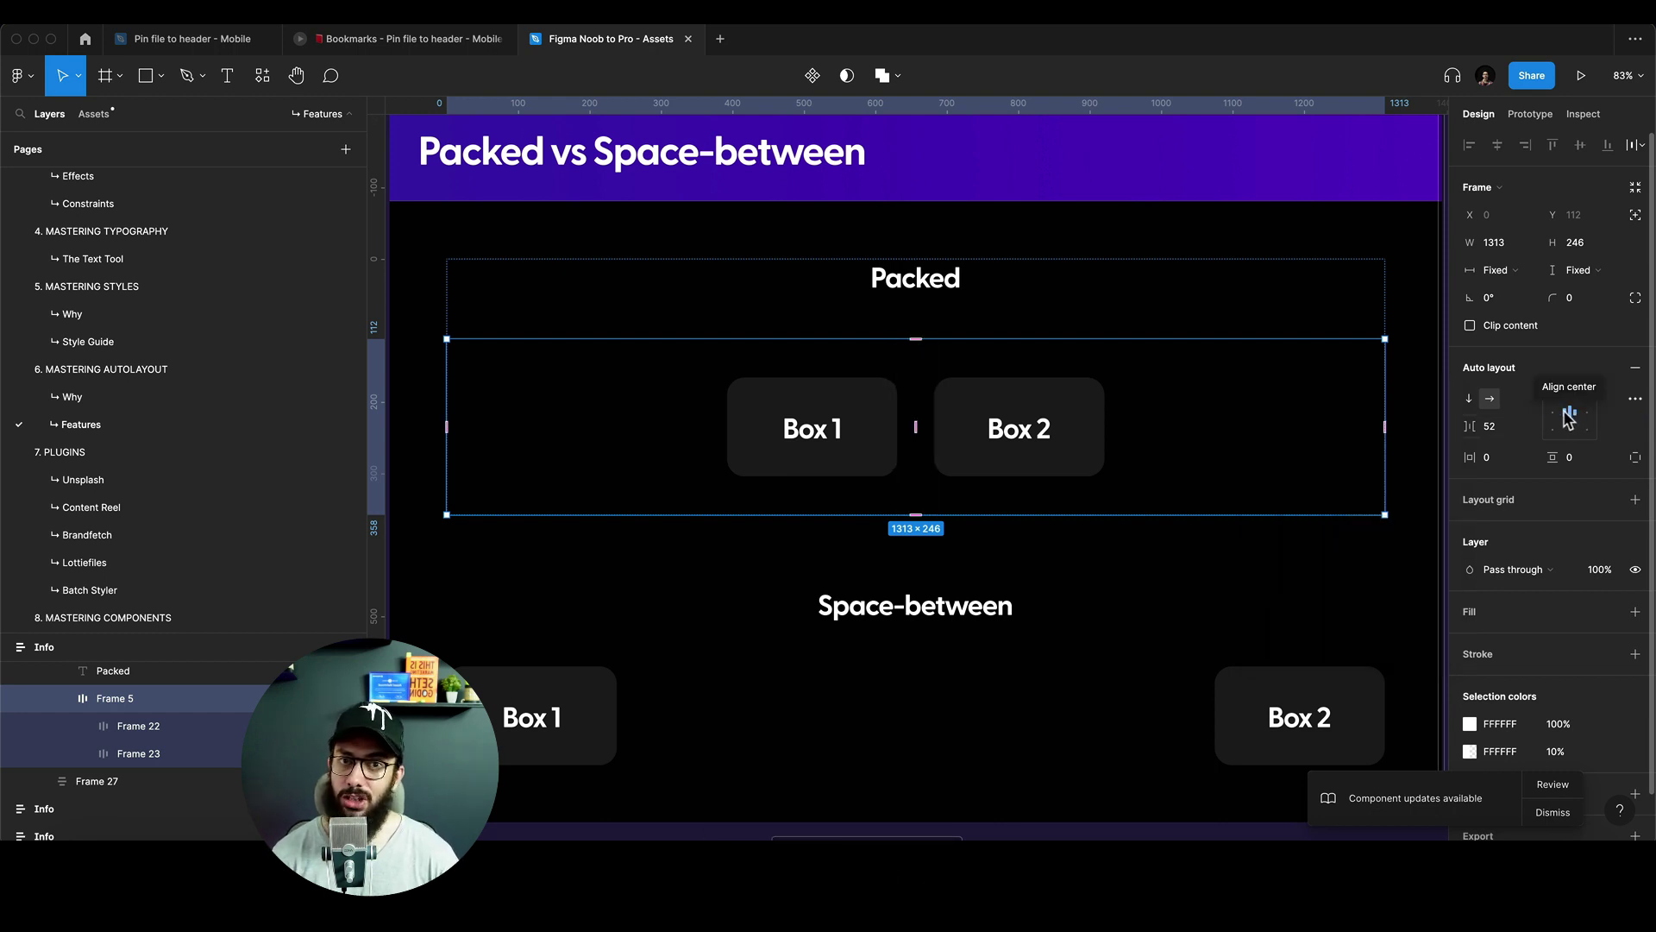
left_click(1522, 436)
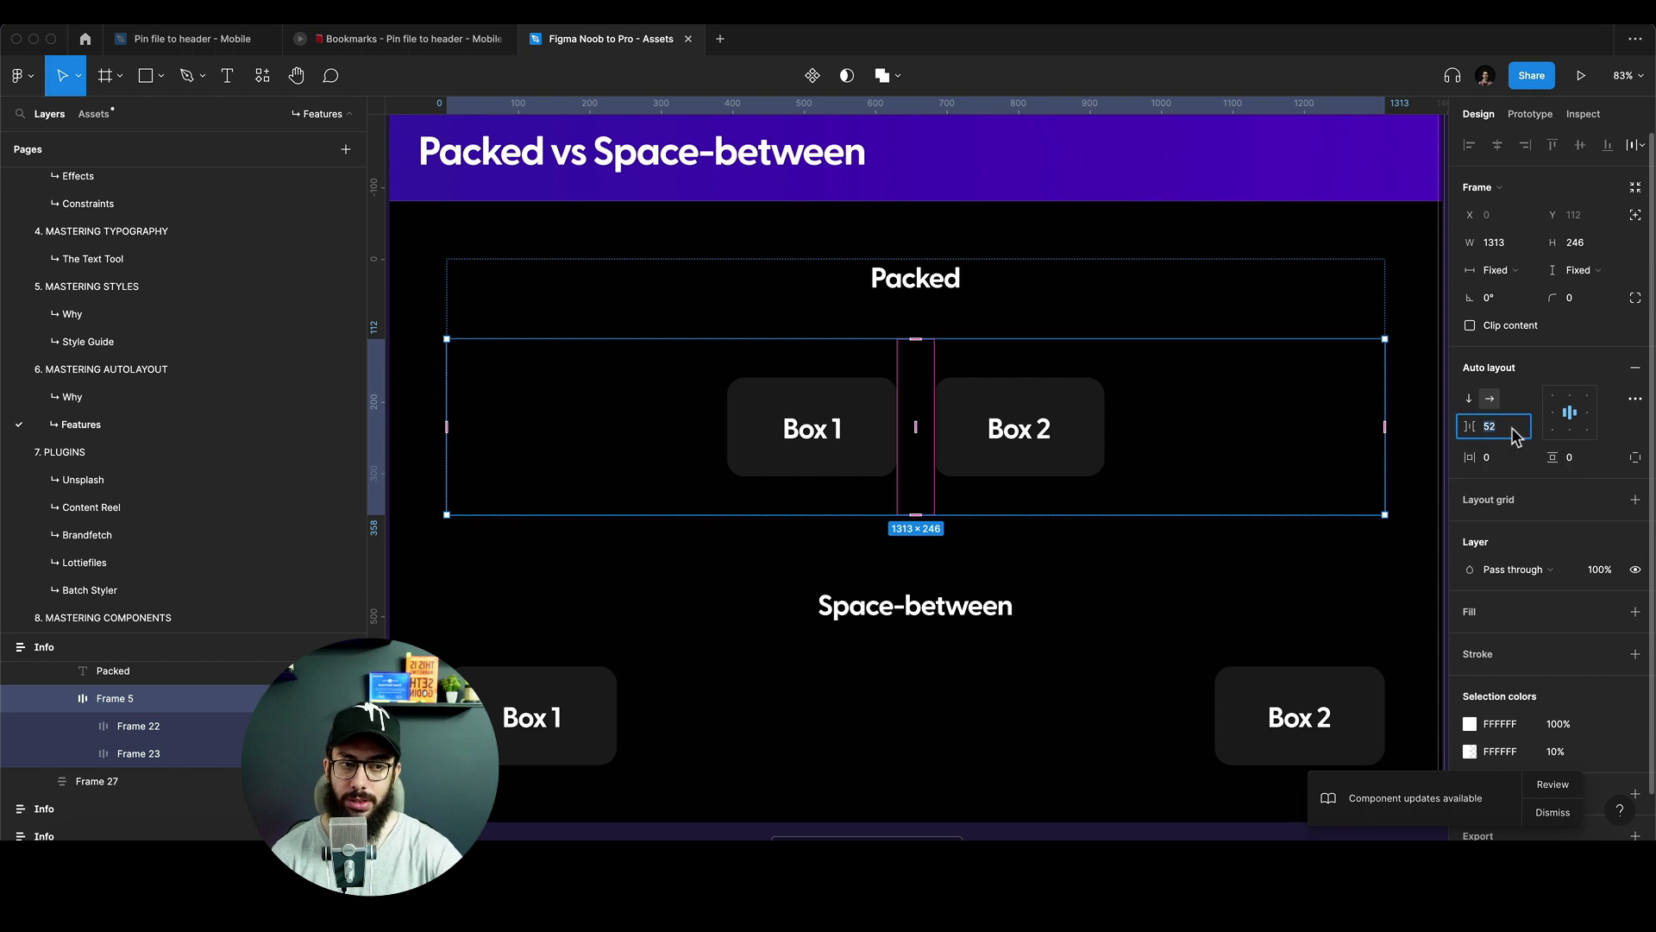
key("Return")
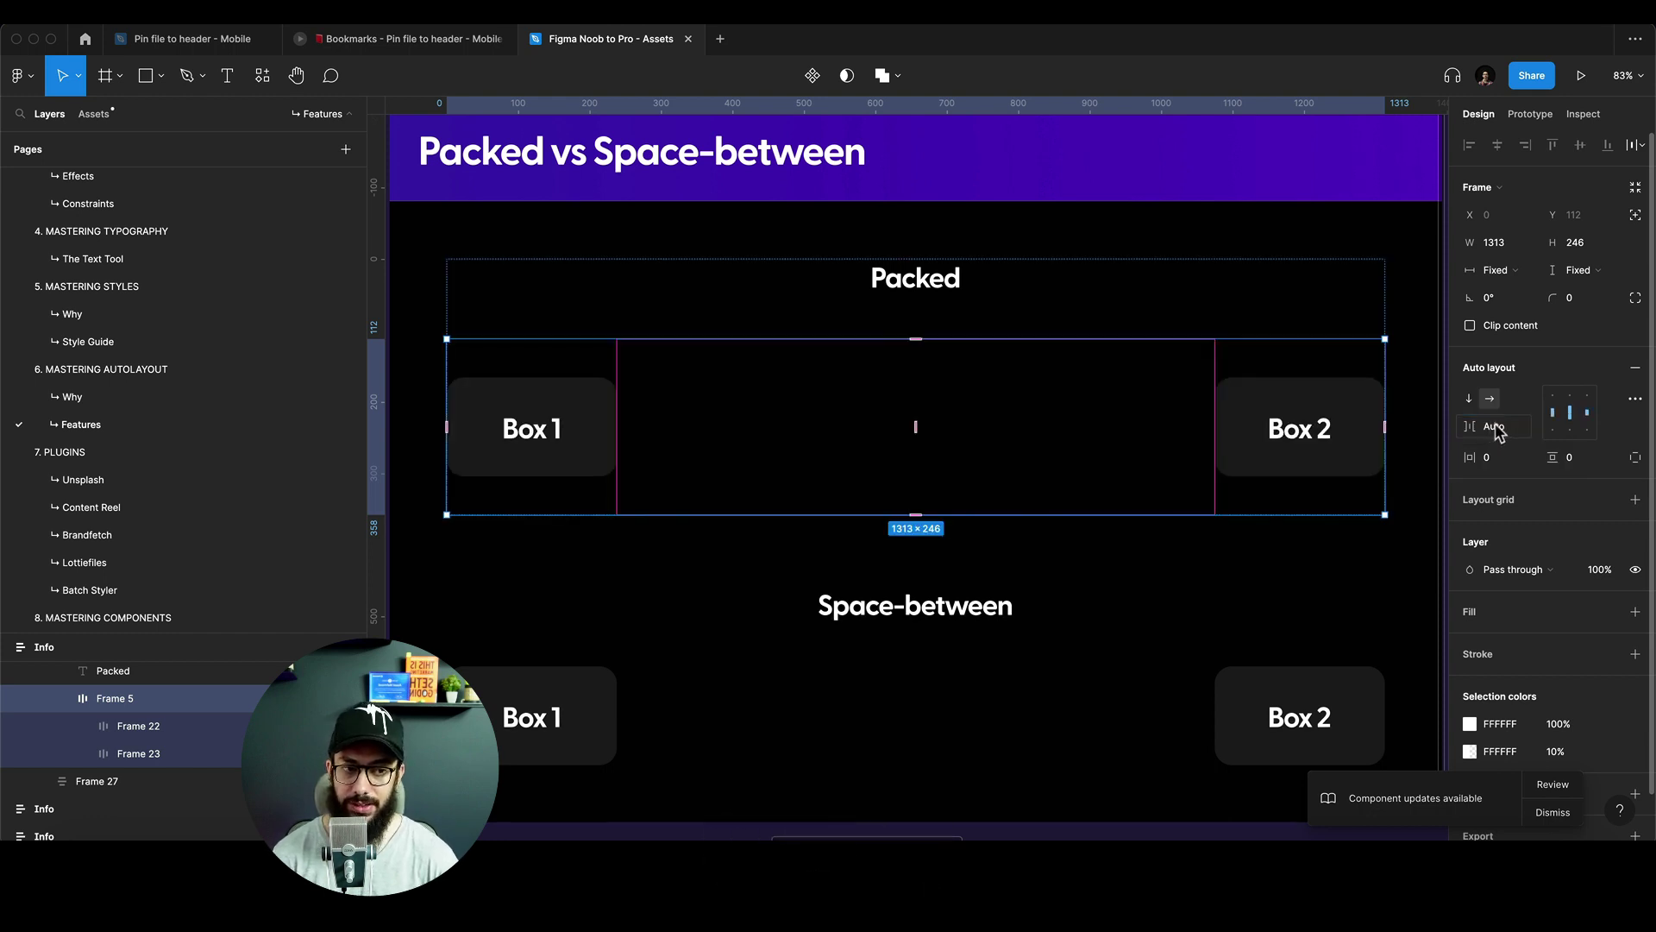
key("super+z")
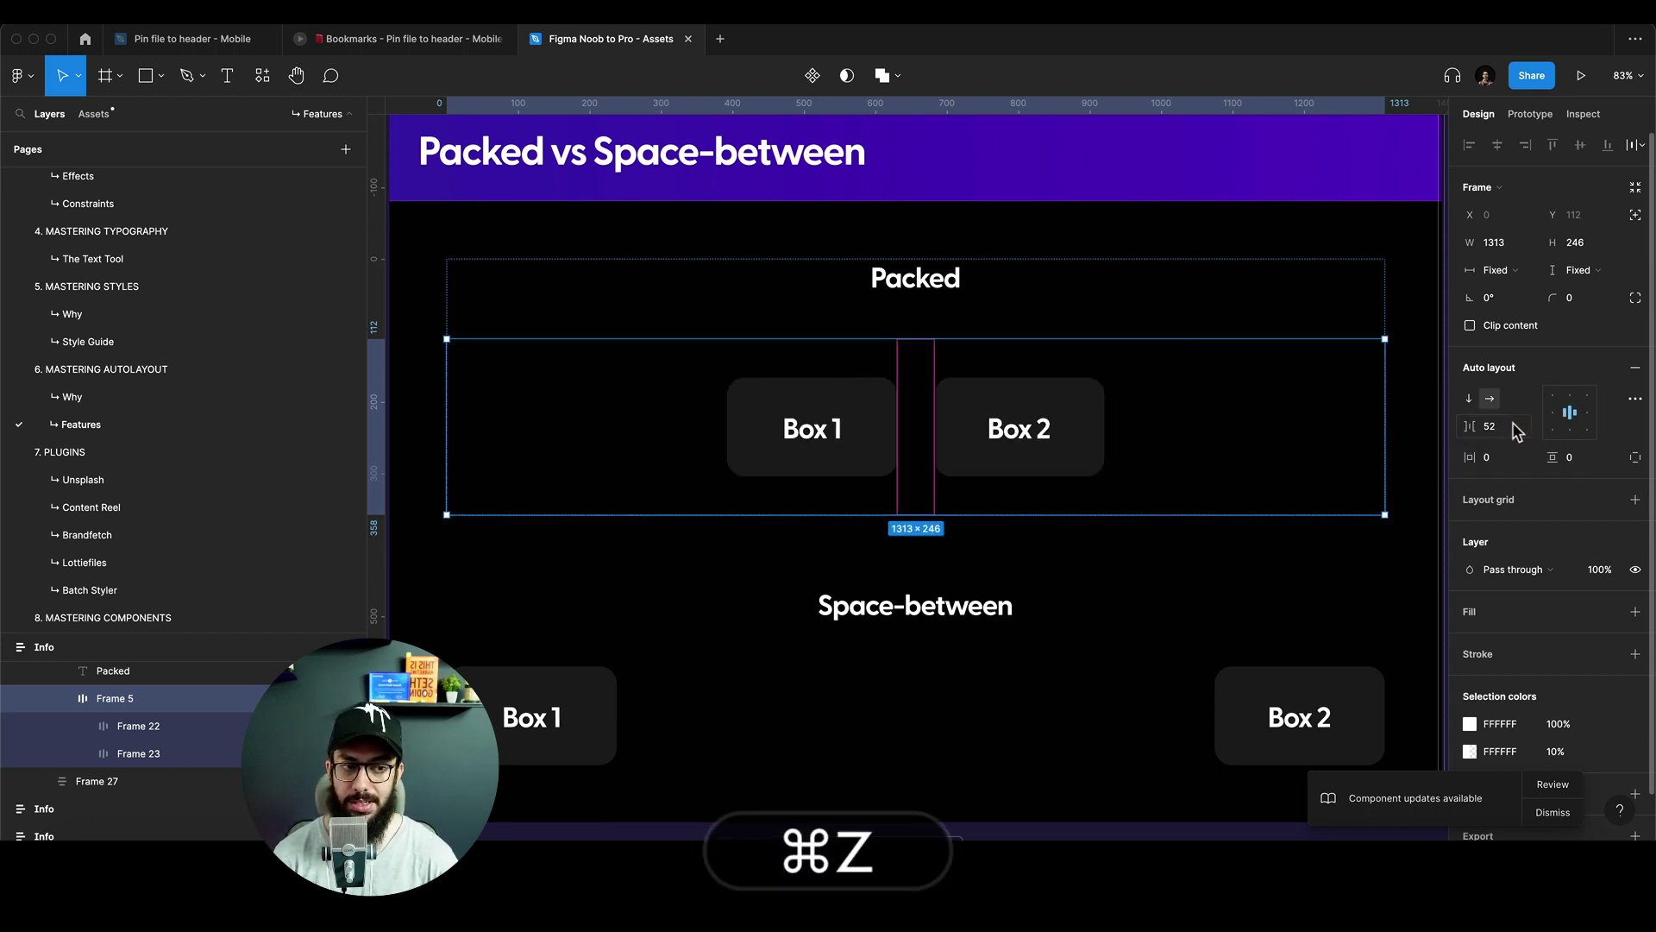
key("x")
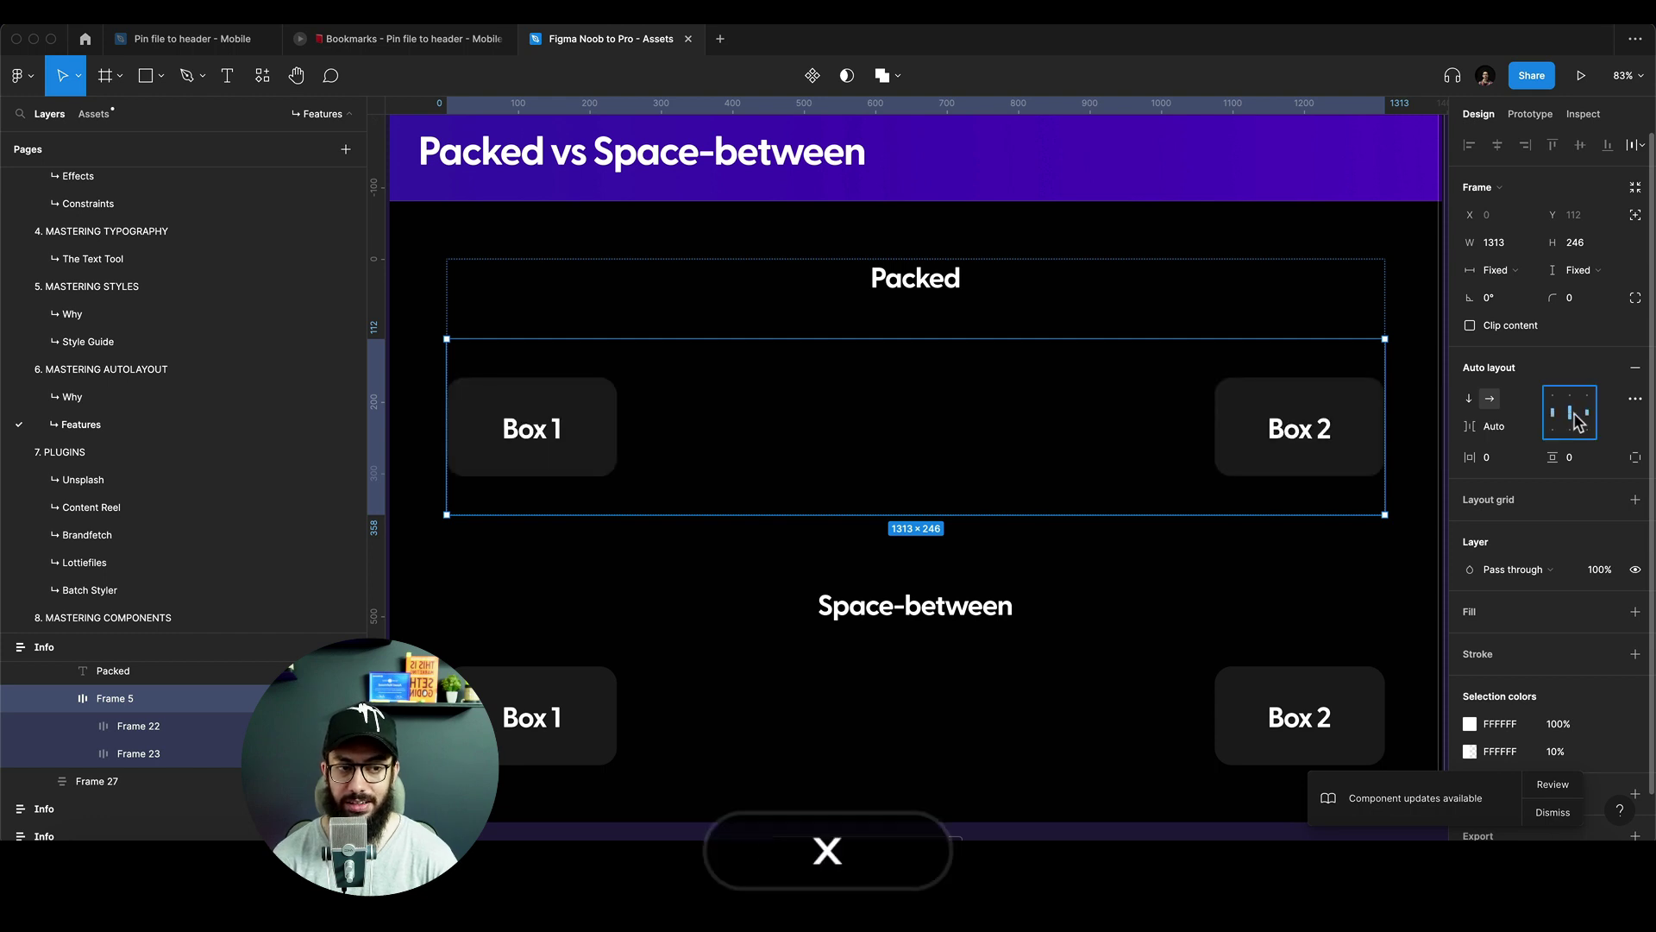
key("super+z")
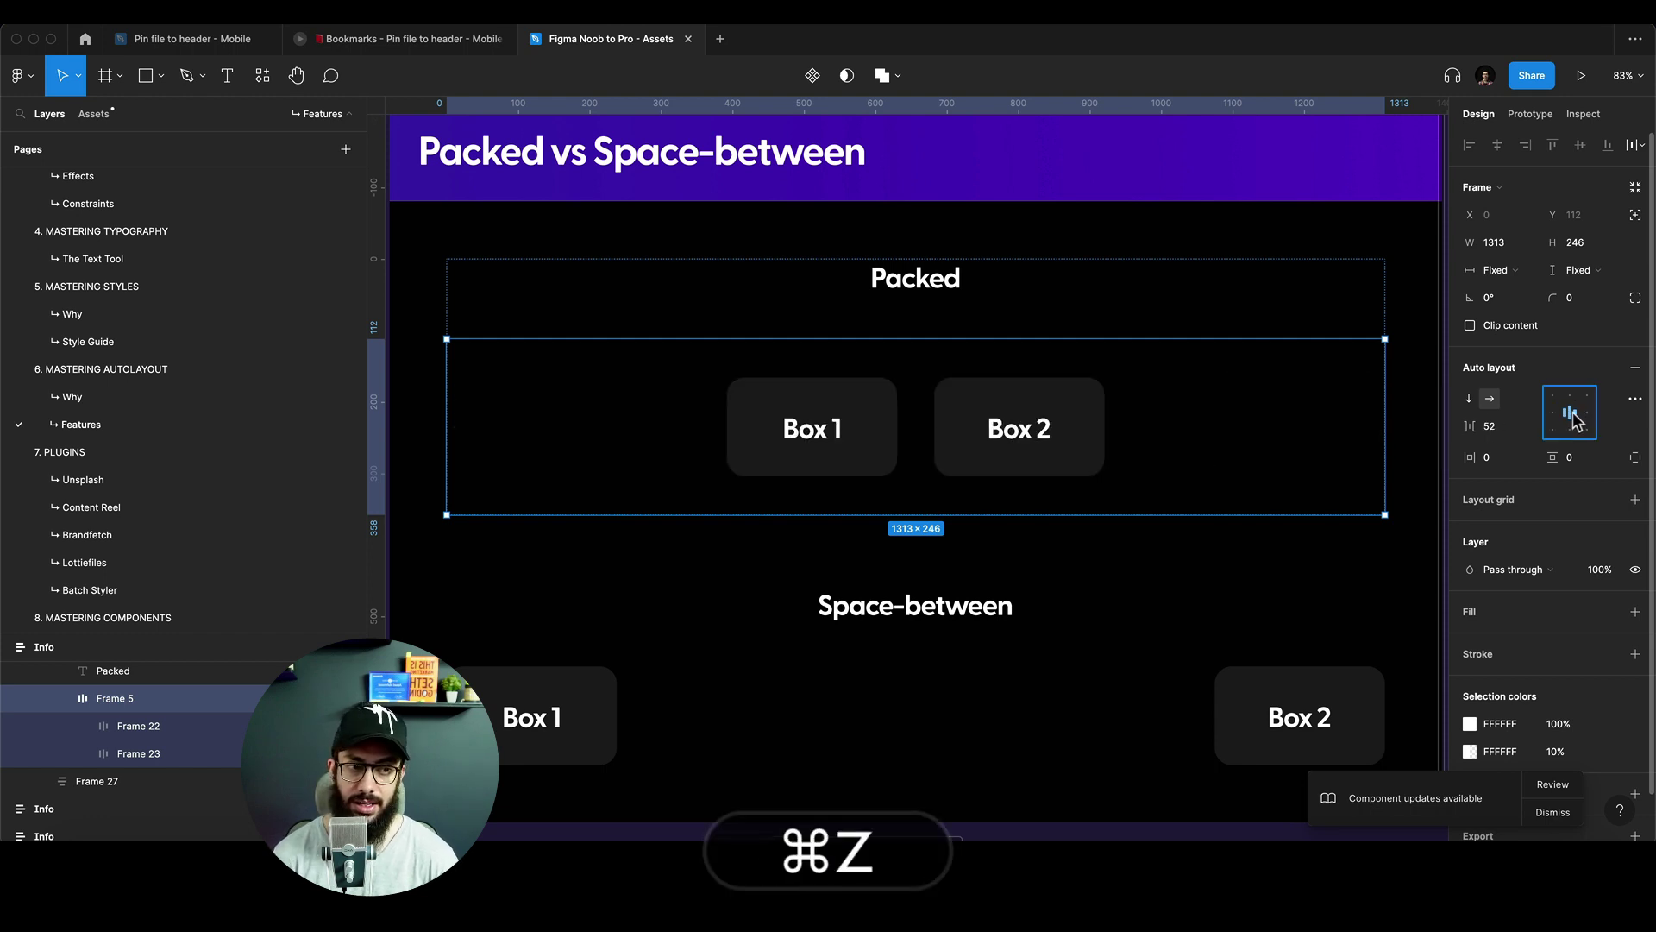
key("x")
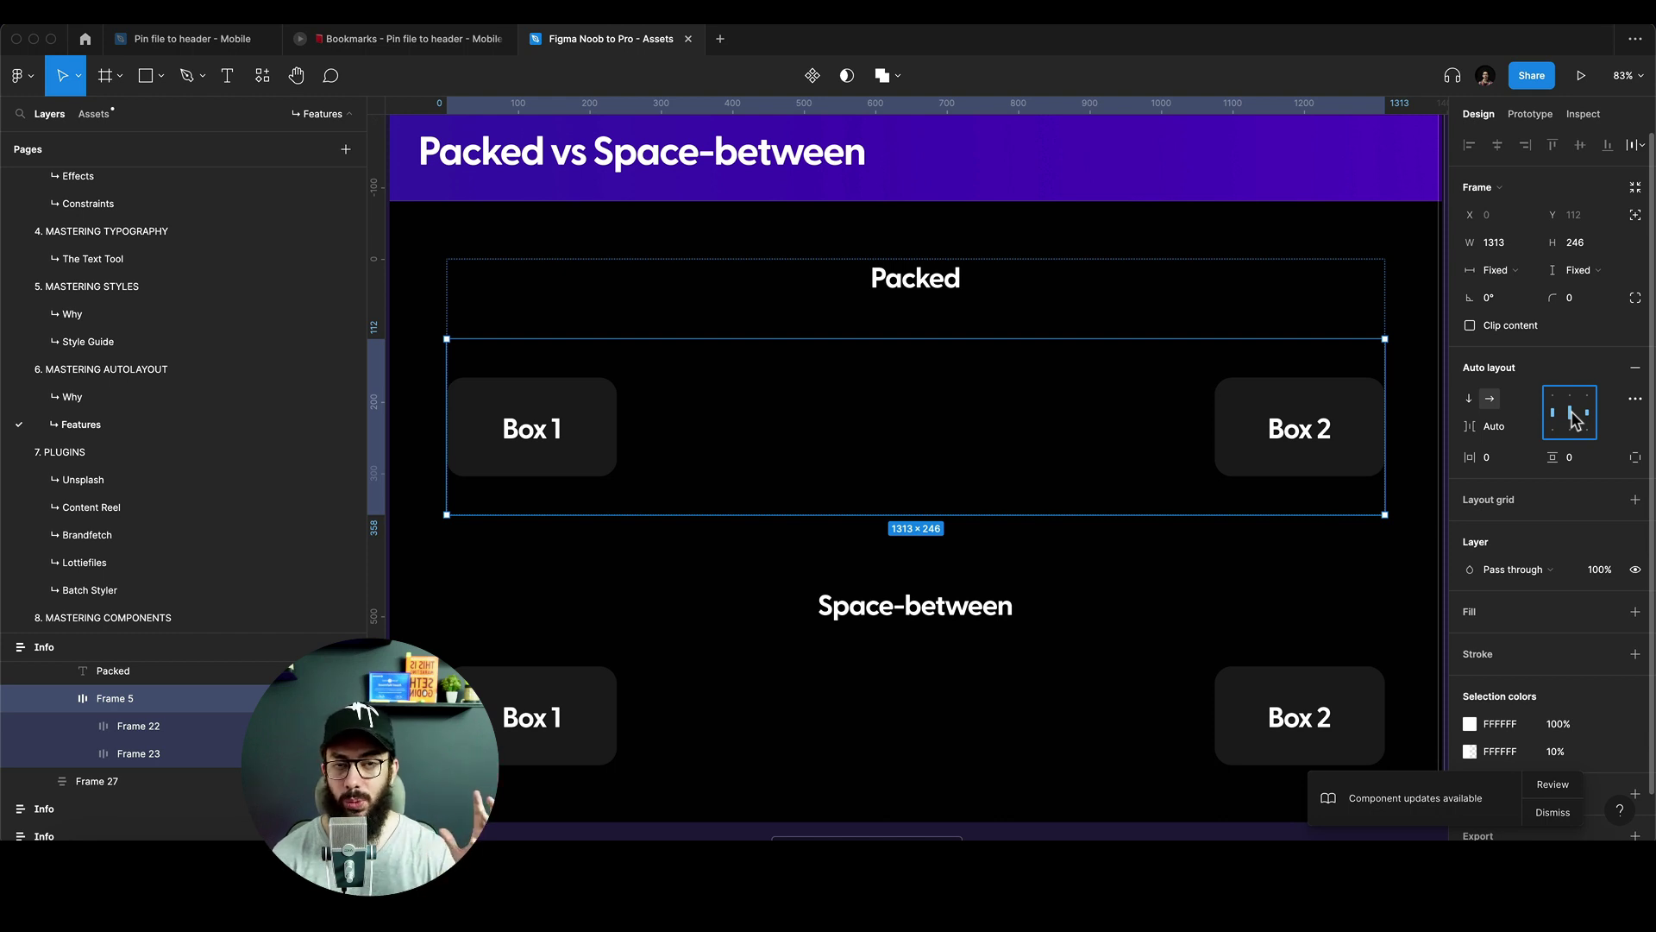
key("x")
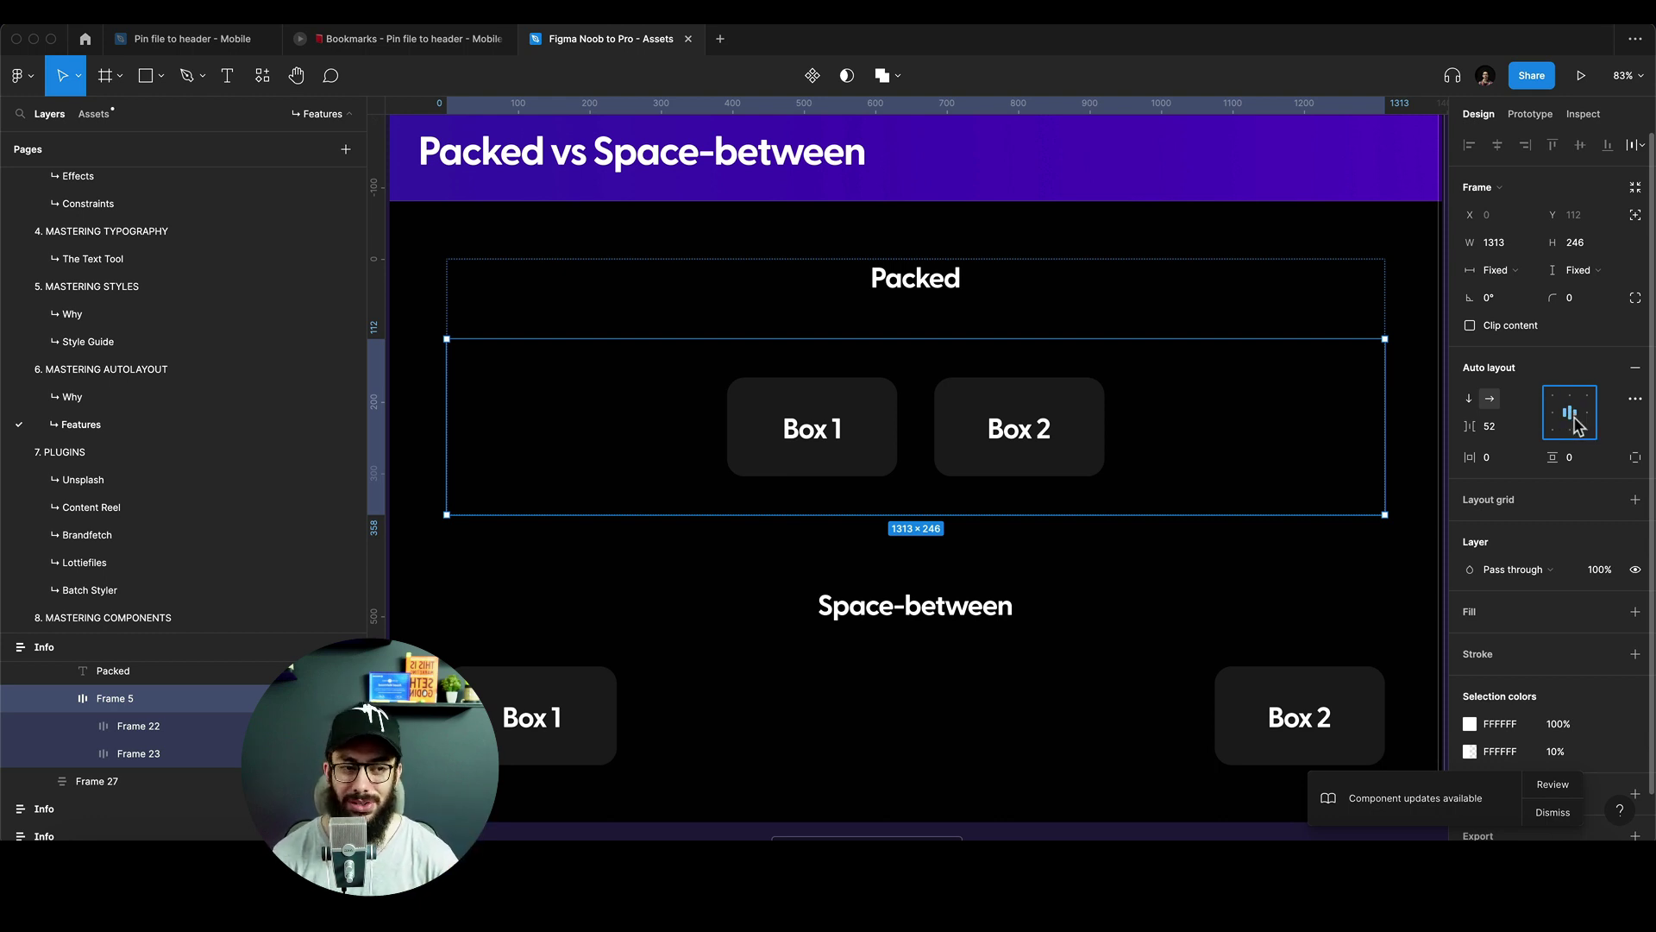
Step the boxes' alignment through top, left, right and bottom, ending at middle-centre.
key("Up")
key("Down")
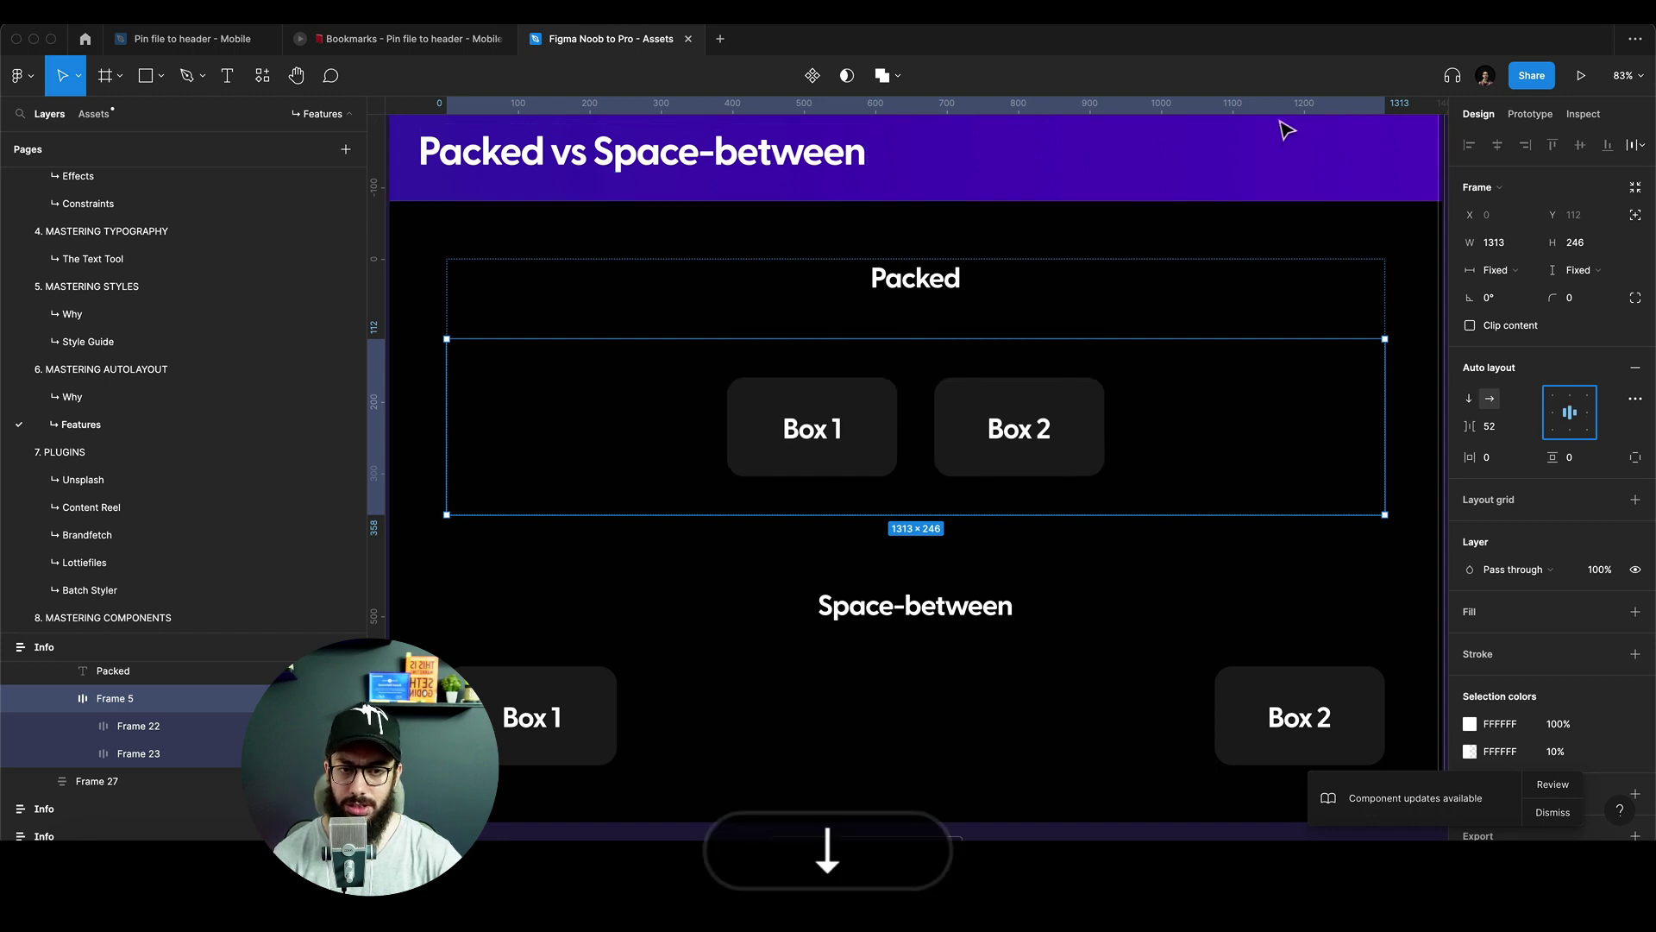
key("Left")
key("Right")
key("Up")
key("Down")
key("Right")
key("Down")
key("Left")
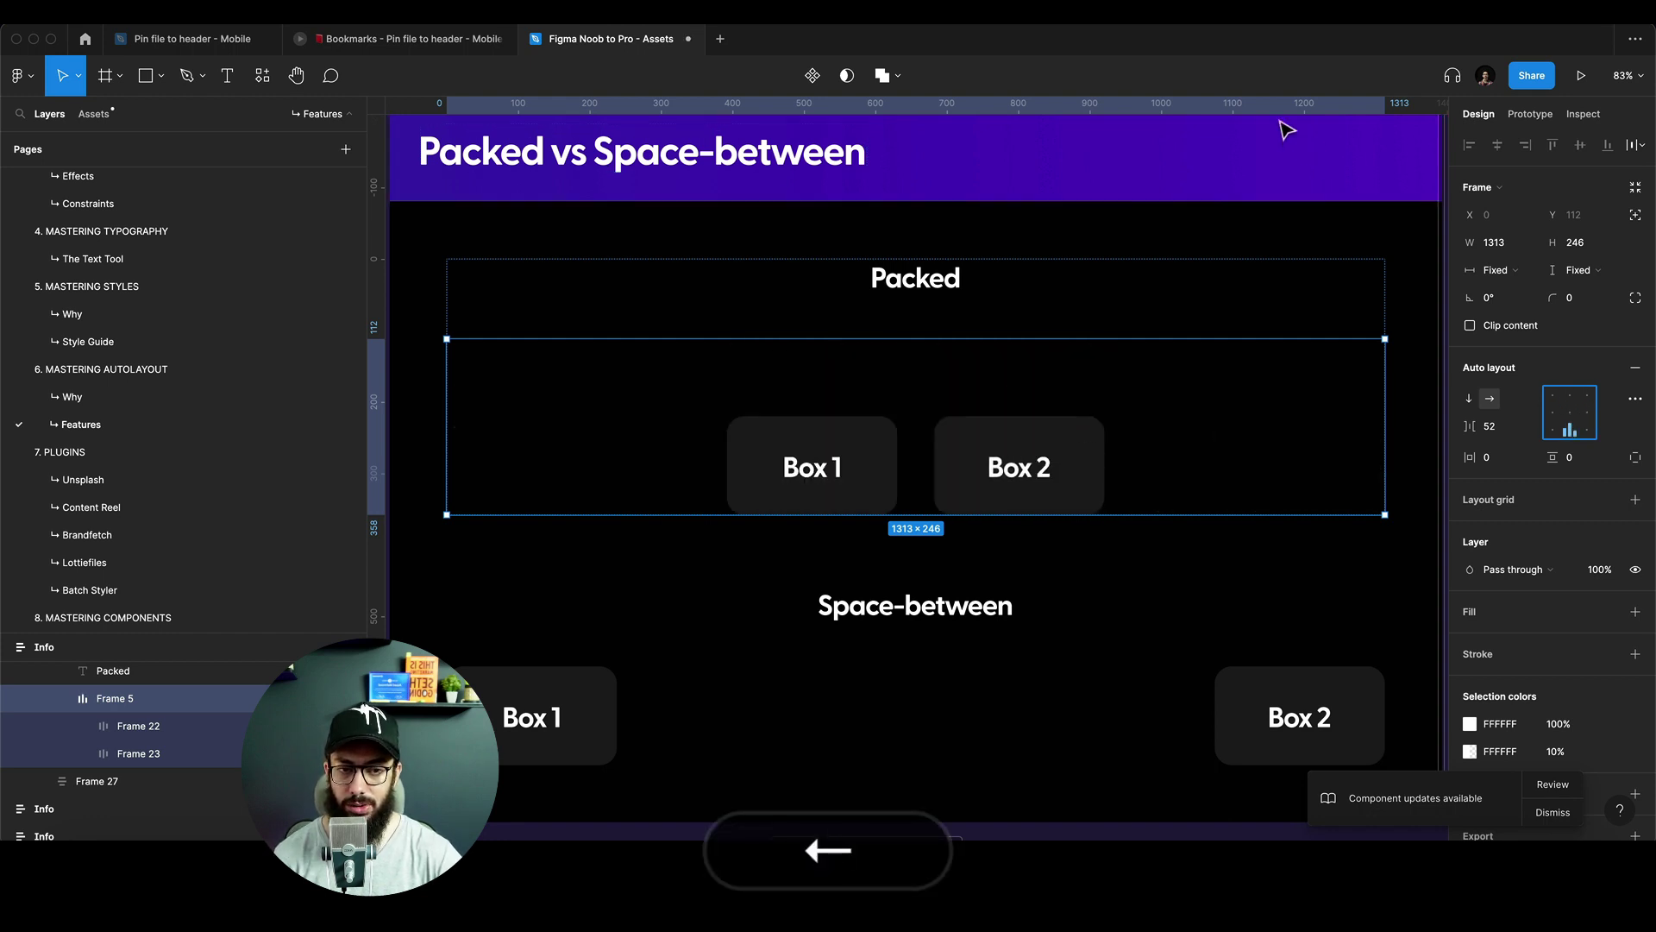
key("Up")
key("Escape")
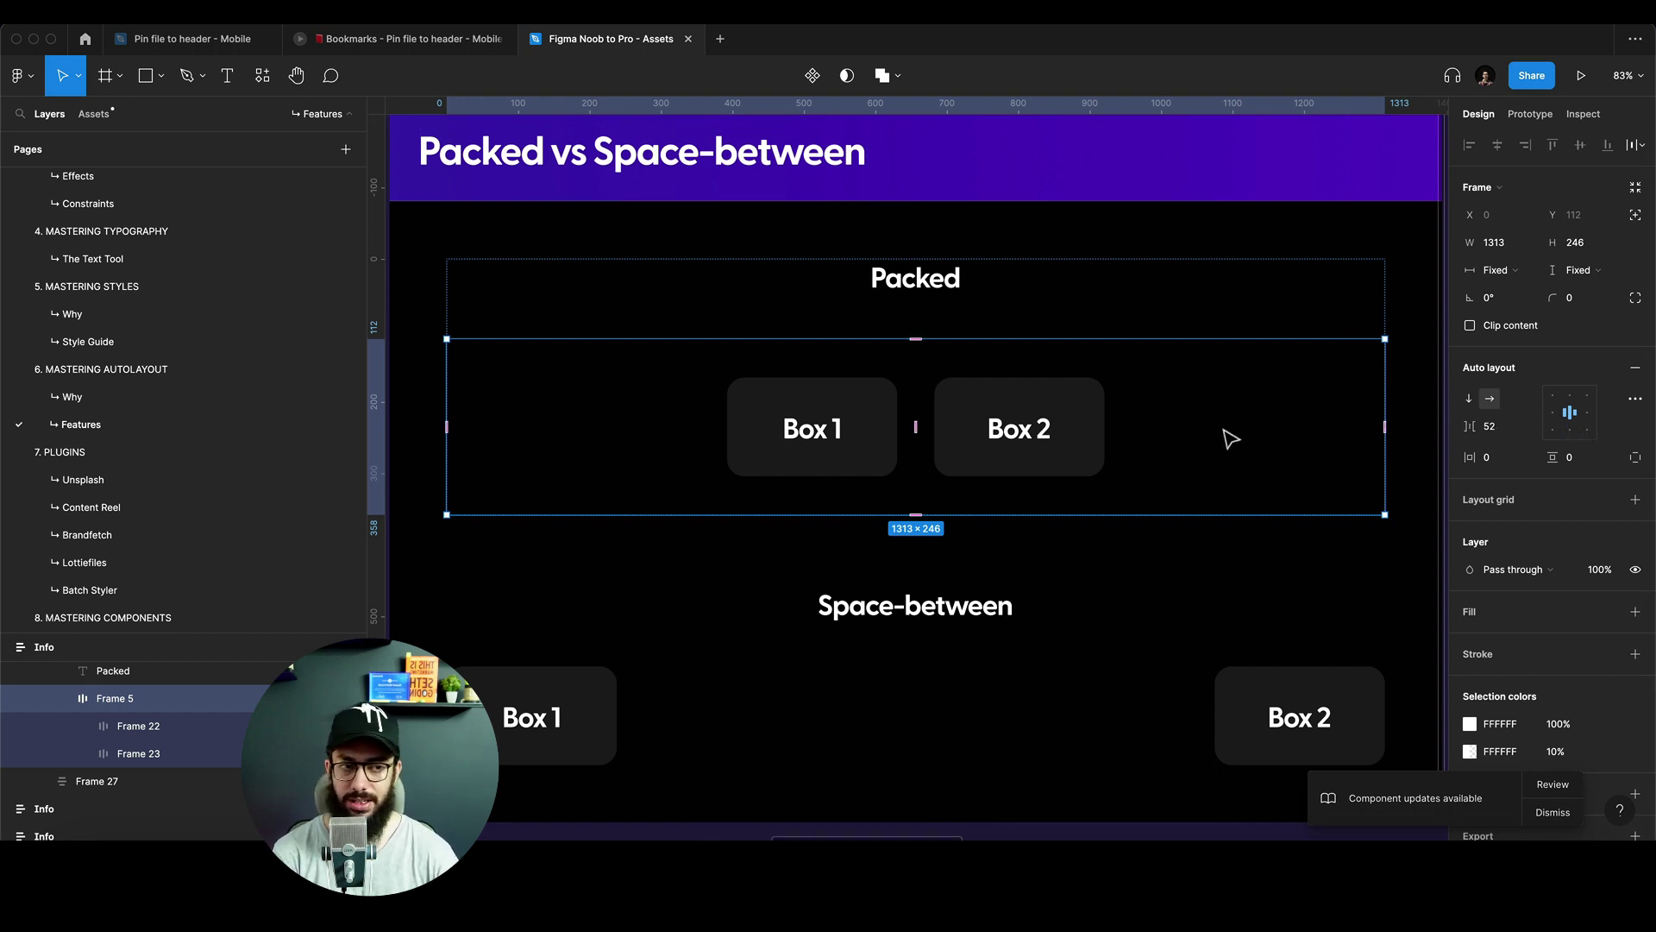
Confirm Spacing mode stays Packed, then pan to the Resizing options frame.
left_click(1635, 398)
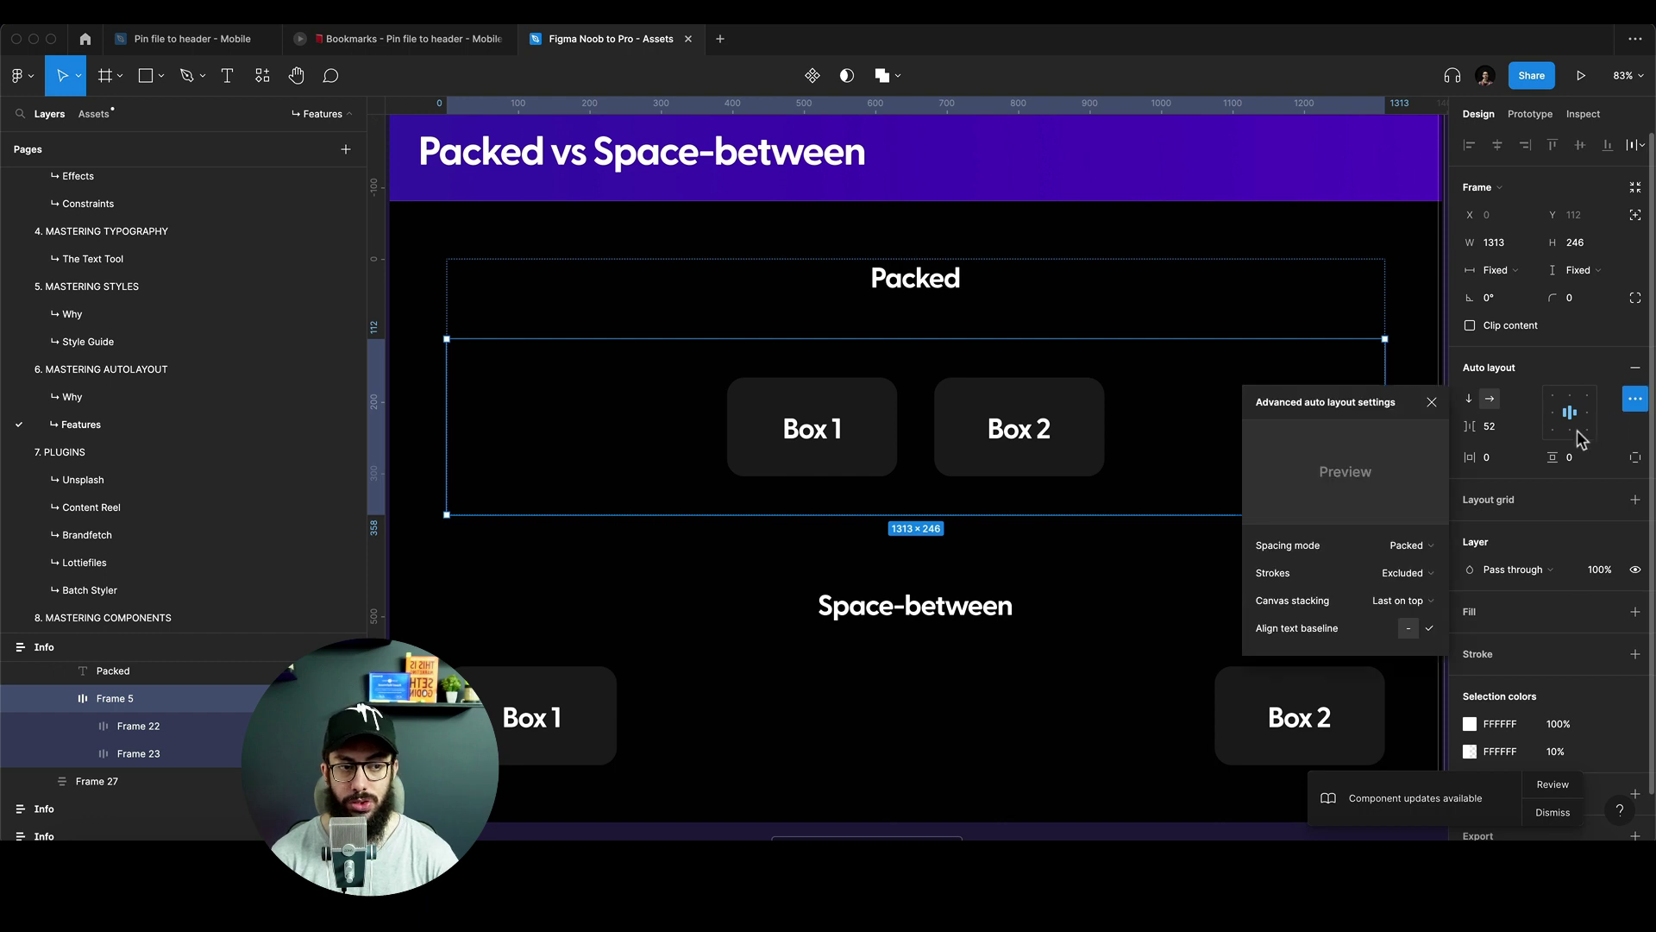
left_click(1407, 545)
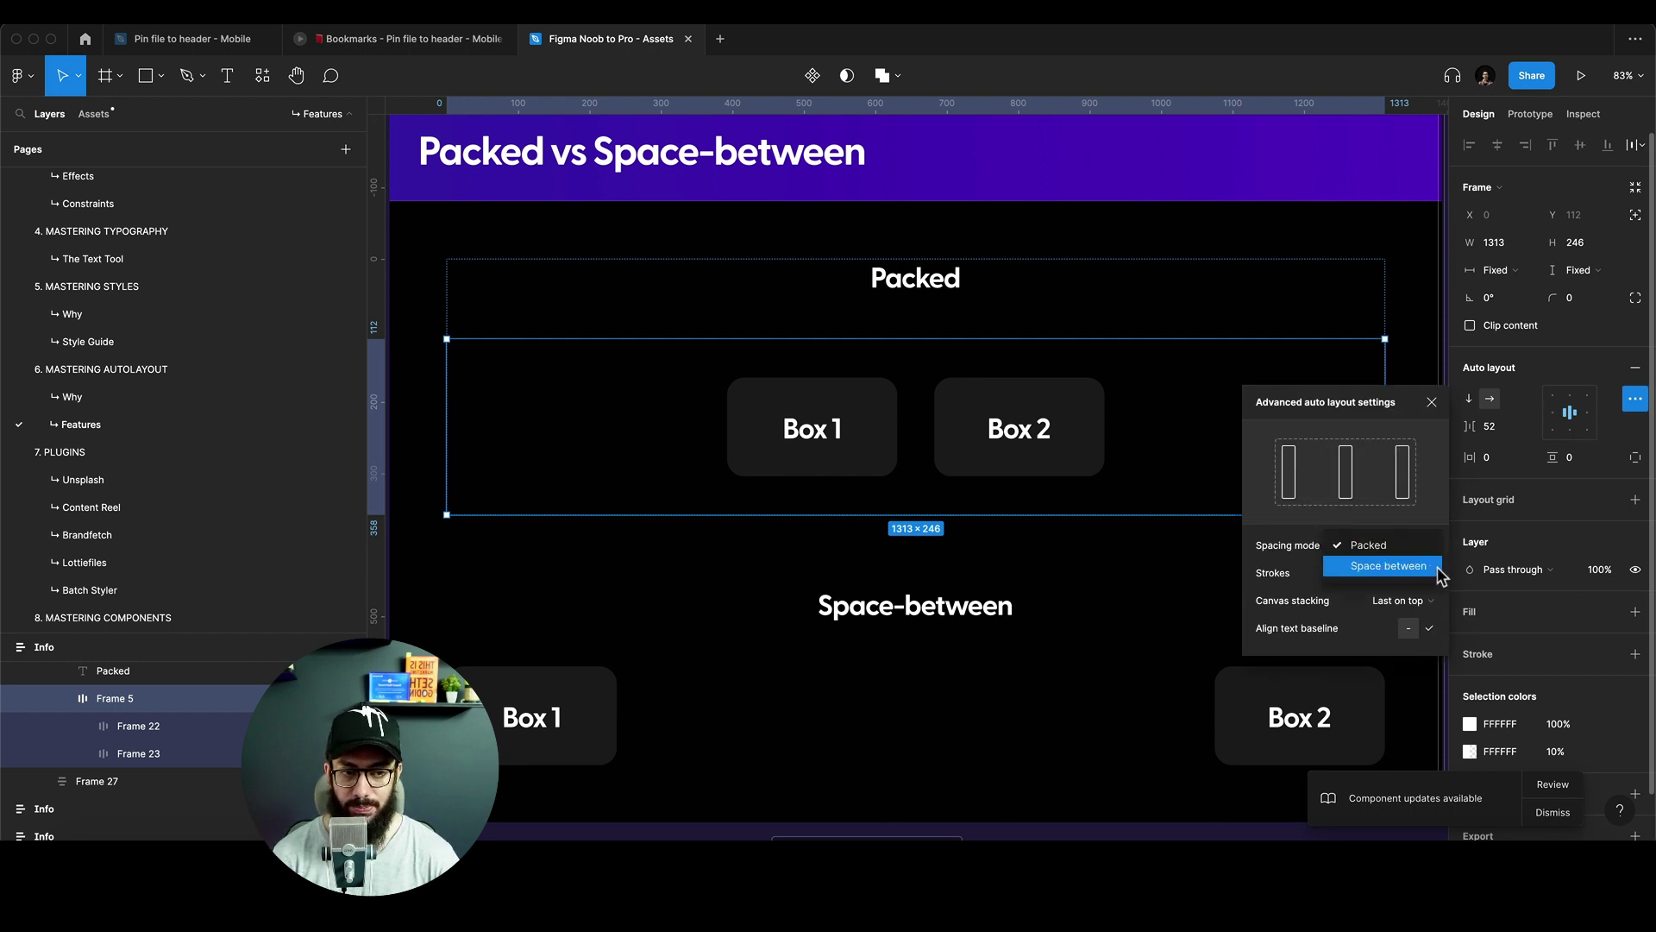
key("Escape")
key("Escape")
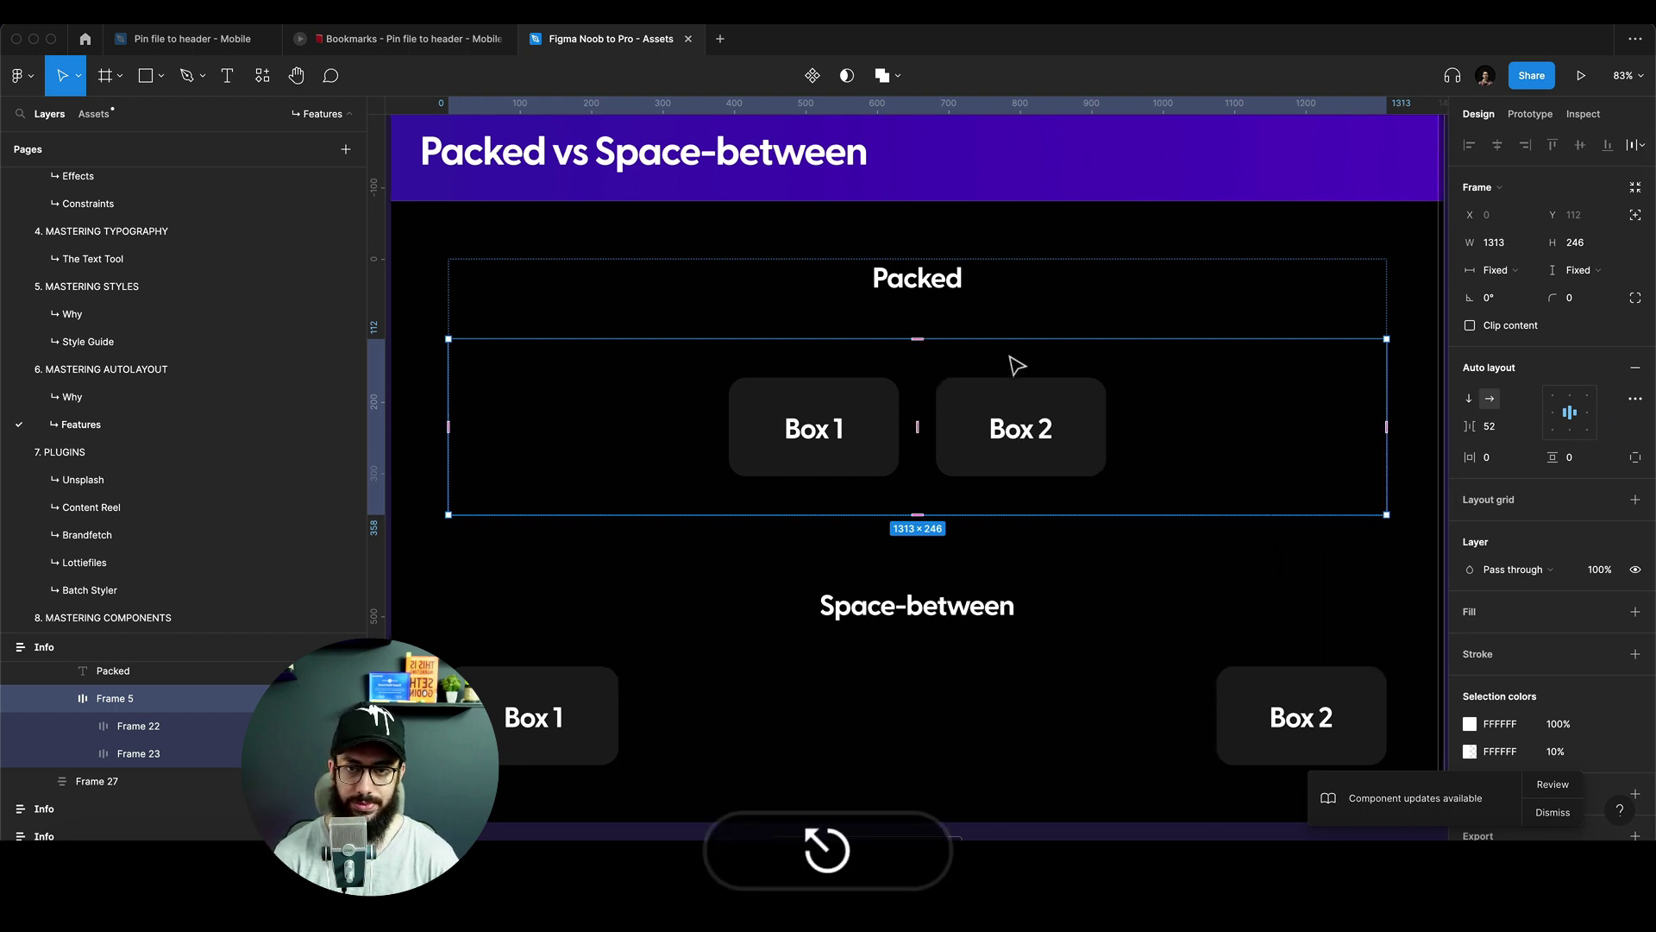
scroll(1016, 365, "left", 10)
scroll(1016, 366, "left", 8)
scroll(1018, 364, "down", 1)
left_click(1035, 367, "super")
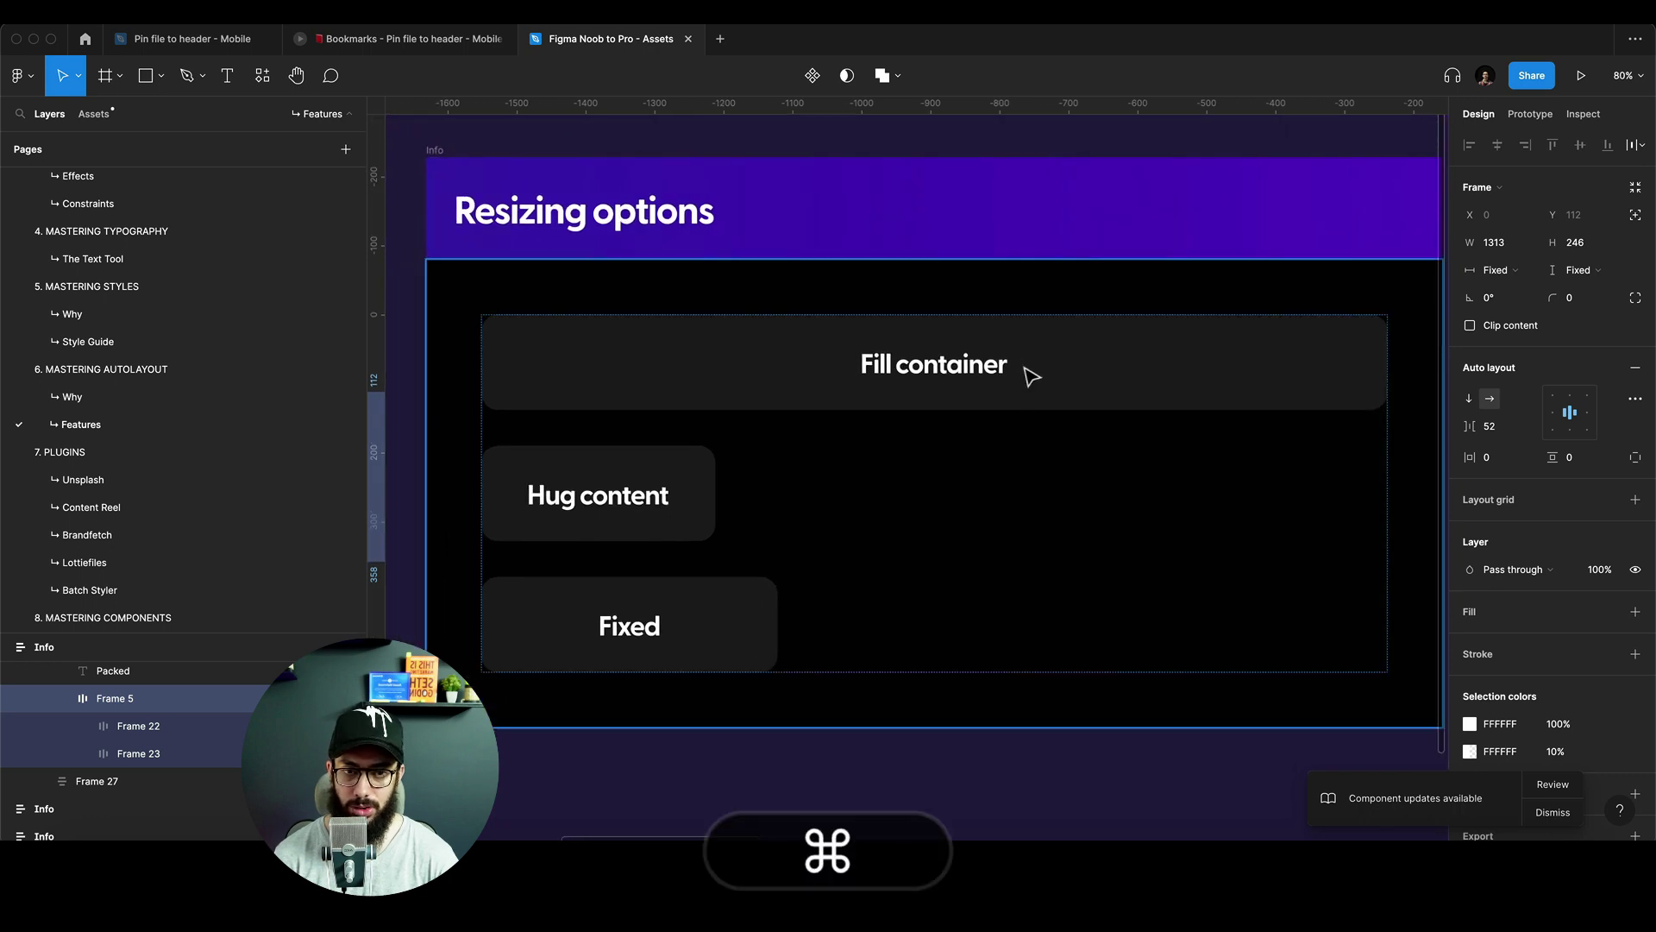
left_click(1035, 380)
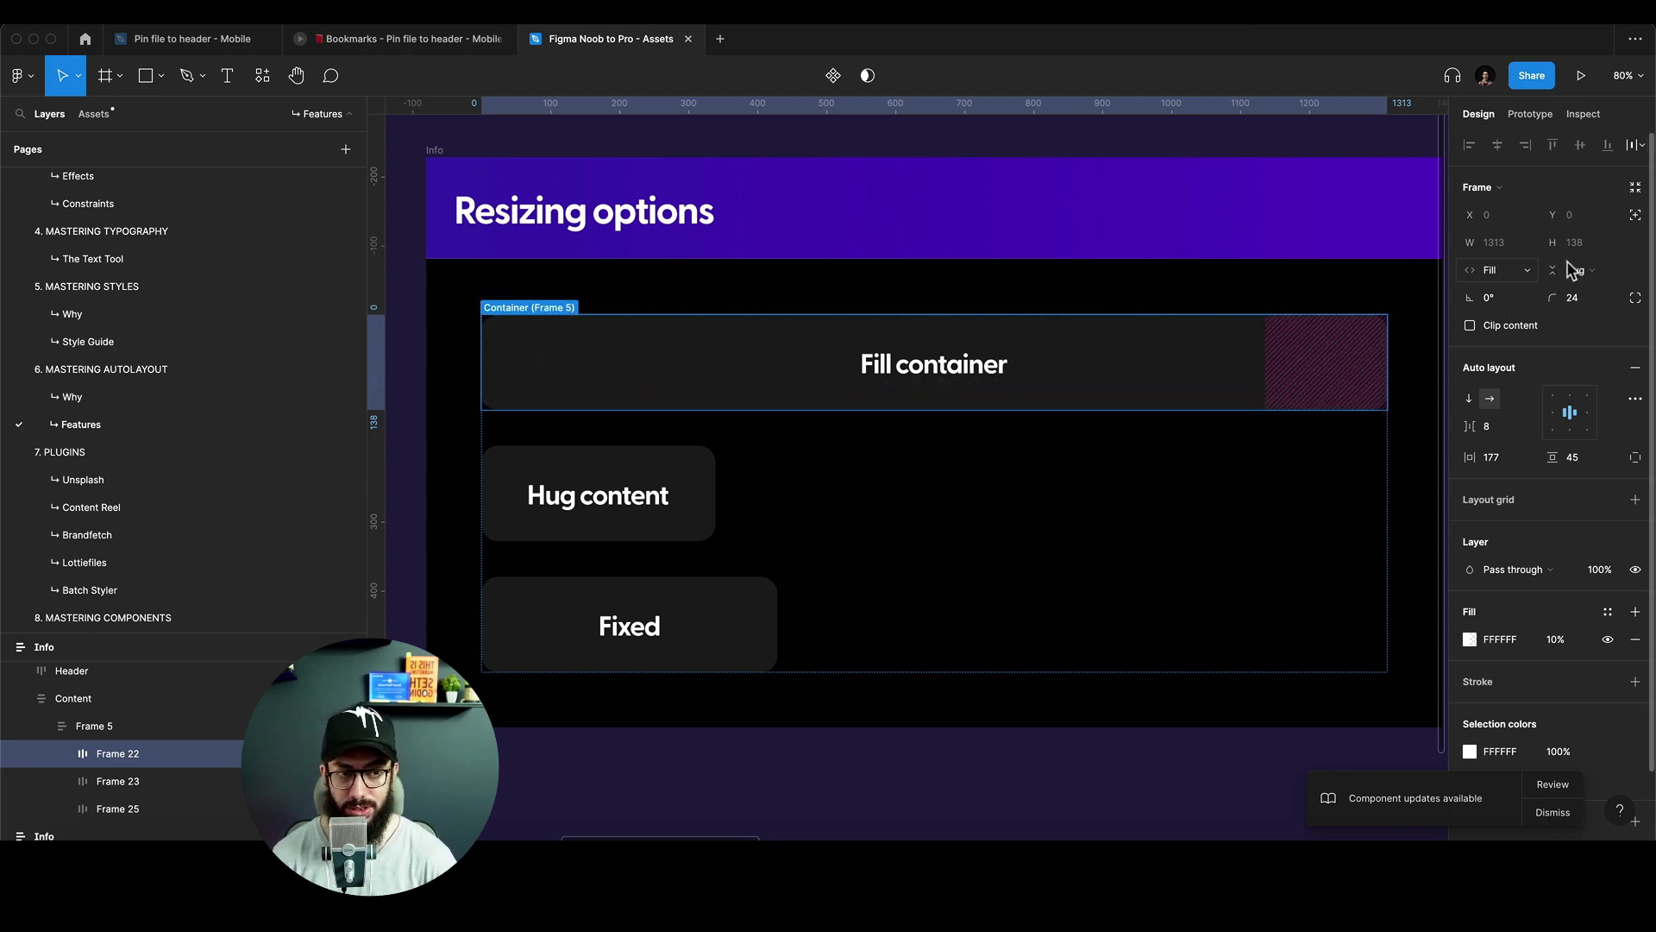
left_click(1501, 270)
left_click(1644, 347)
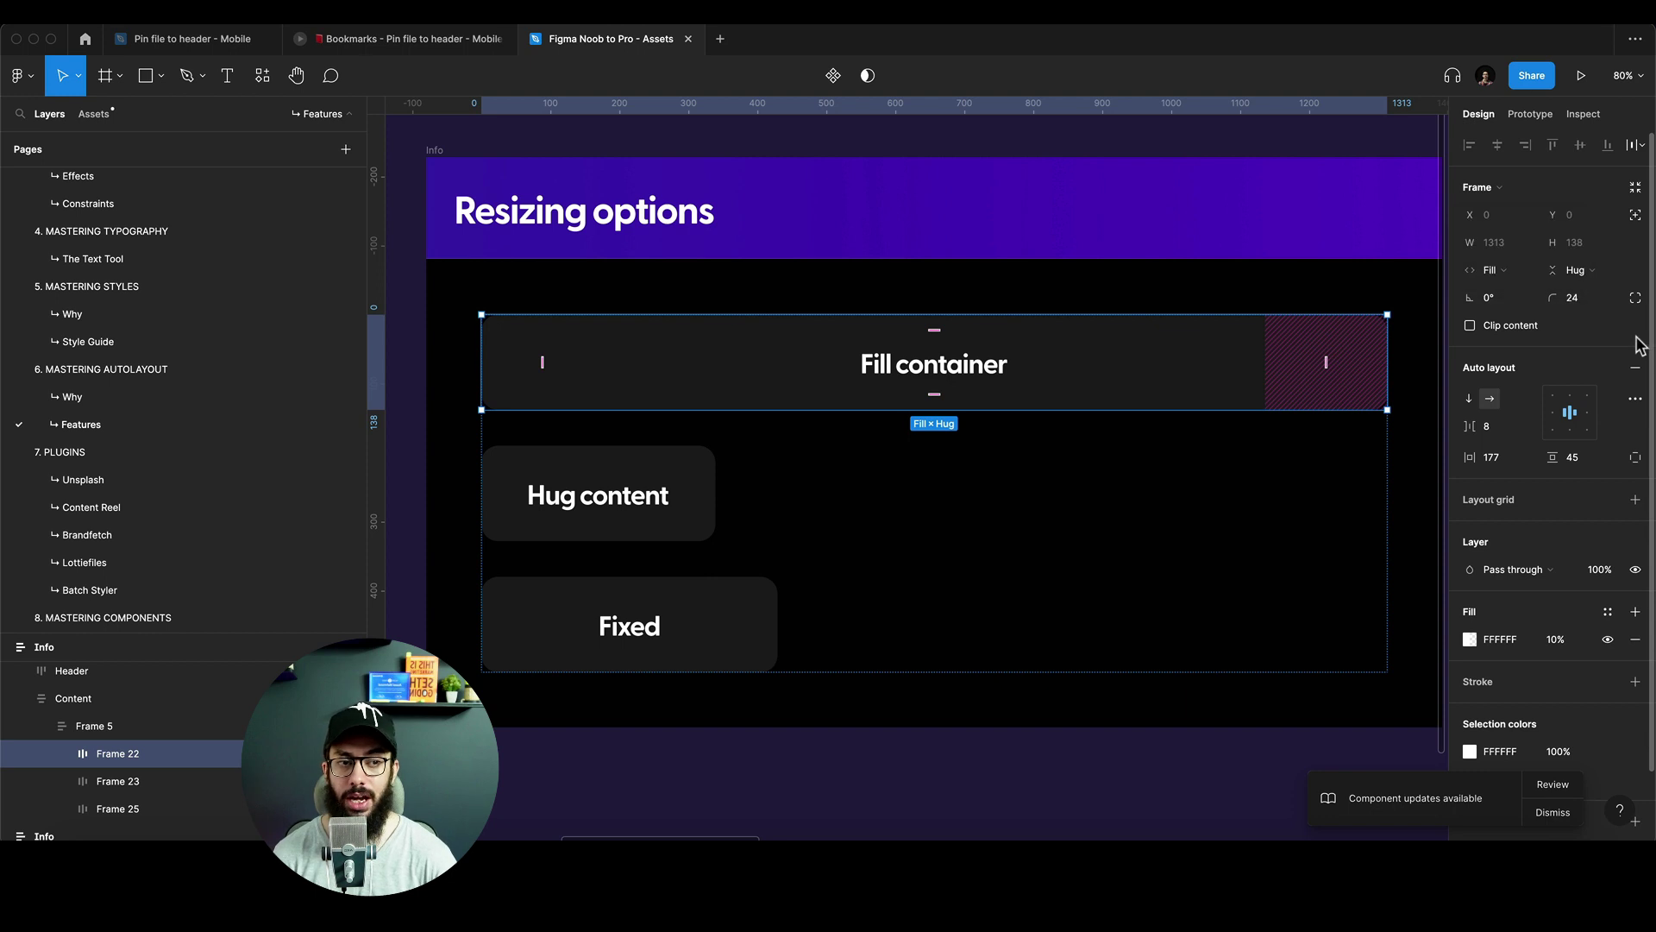
left_click(1512, 274)
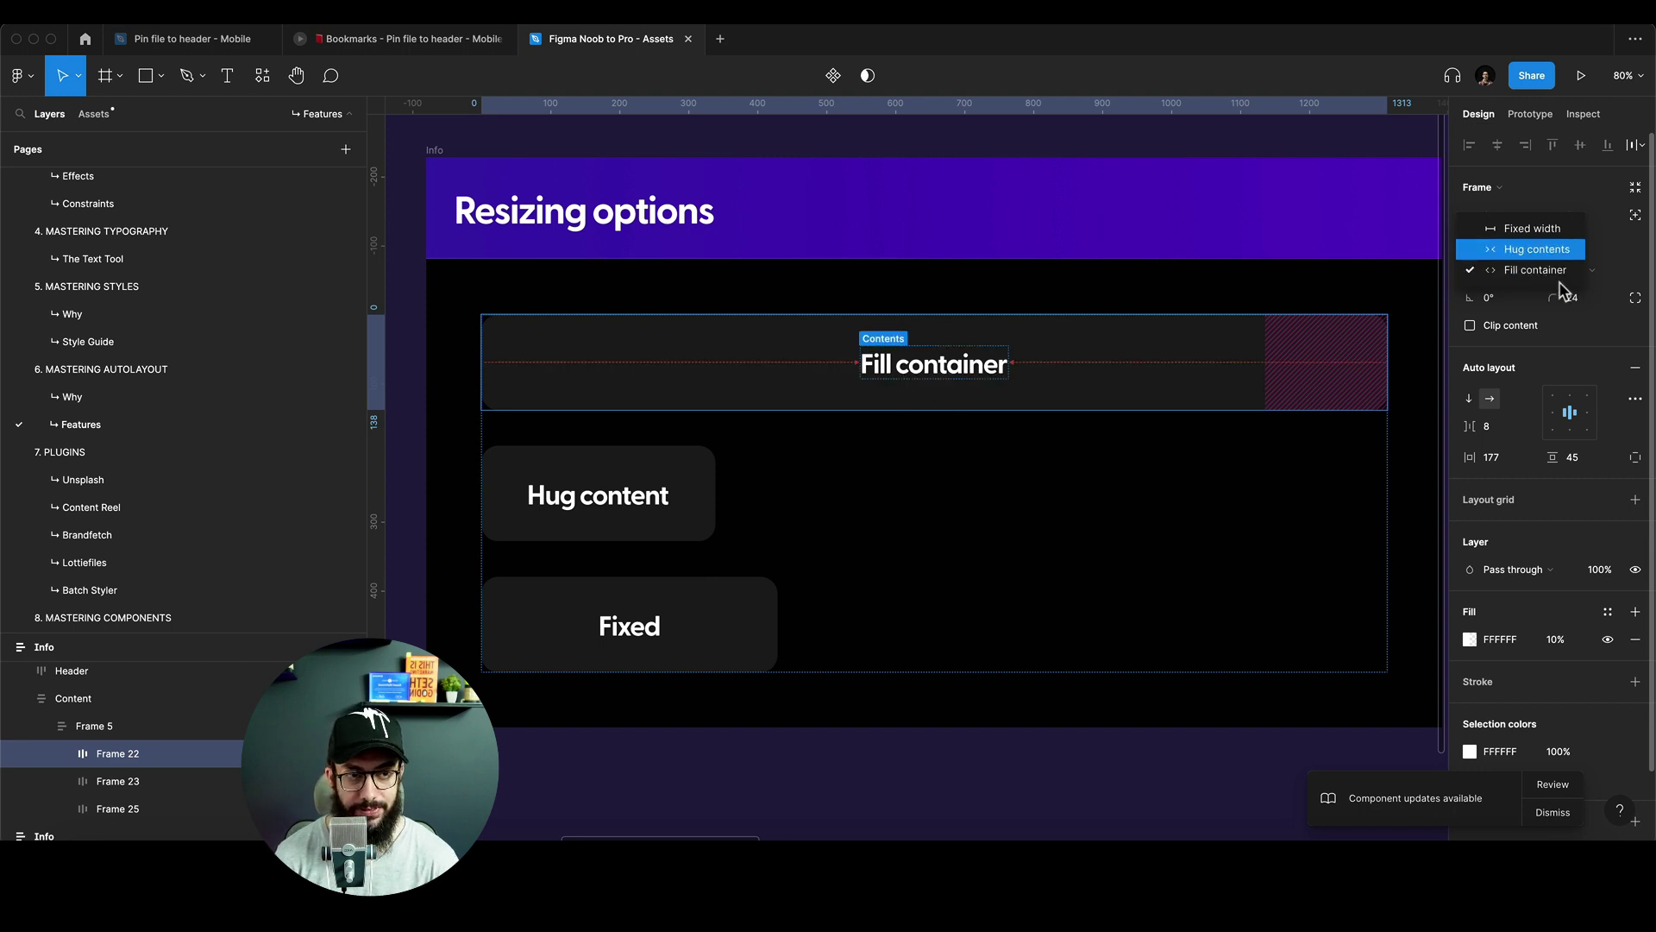
left_click(1526, 347)
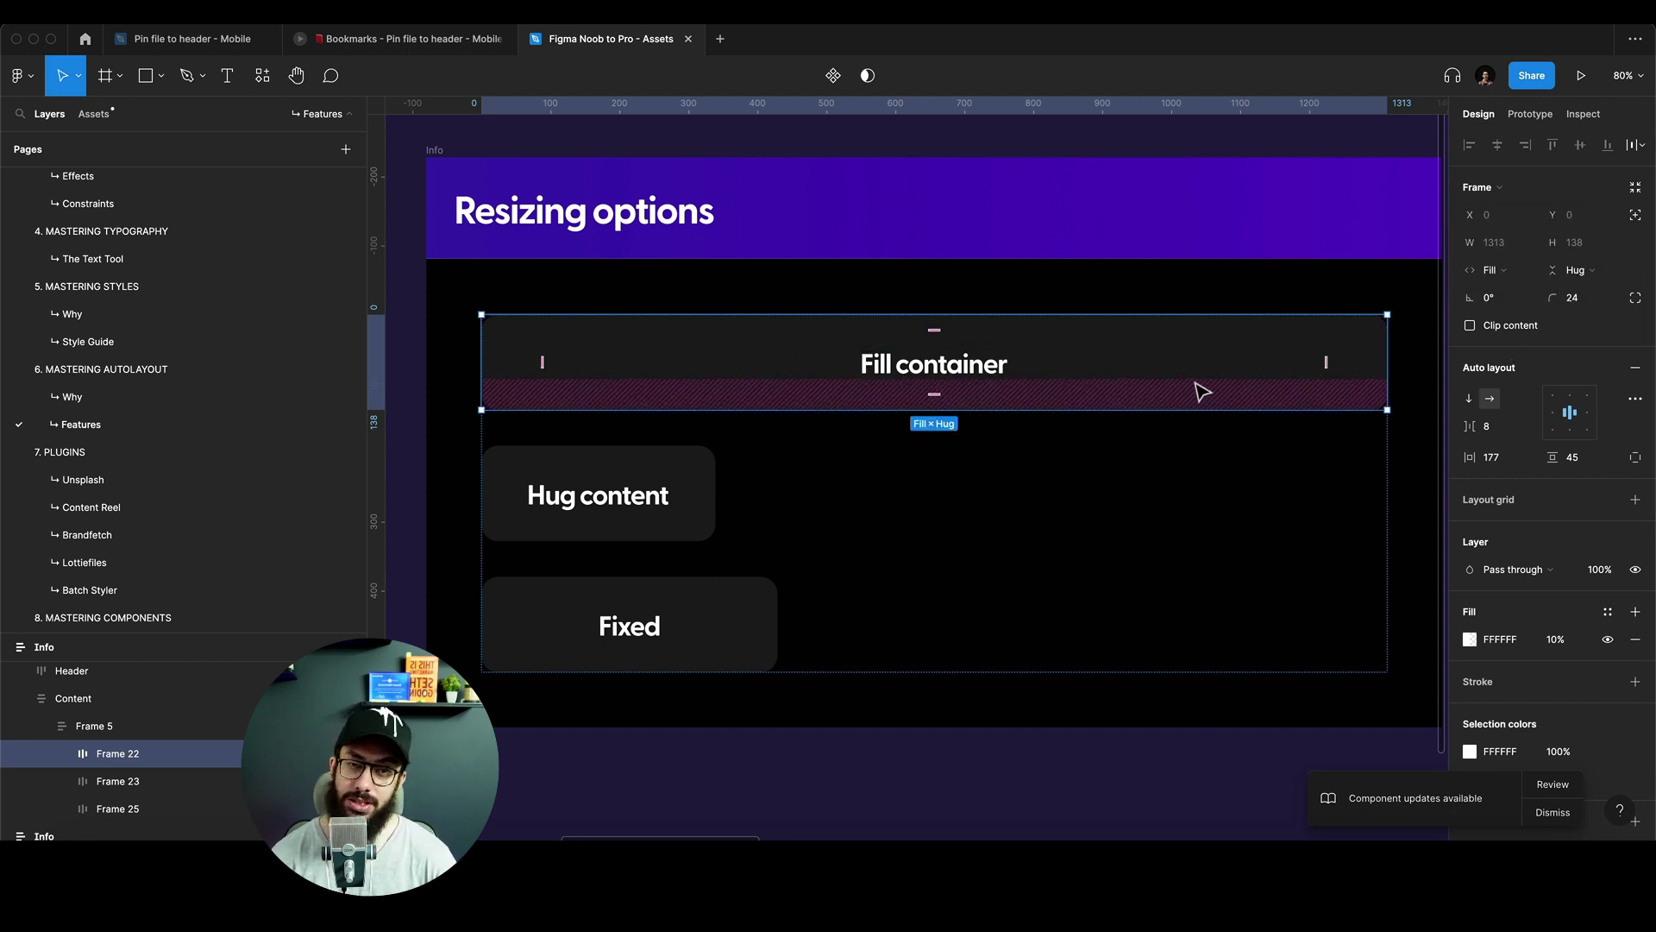
double_click(1388, 355)
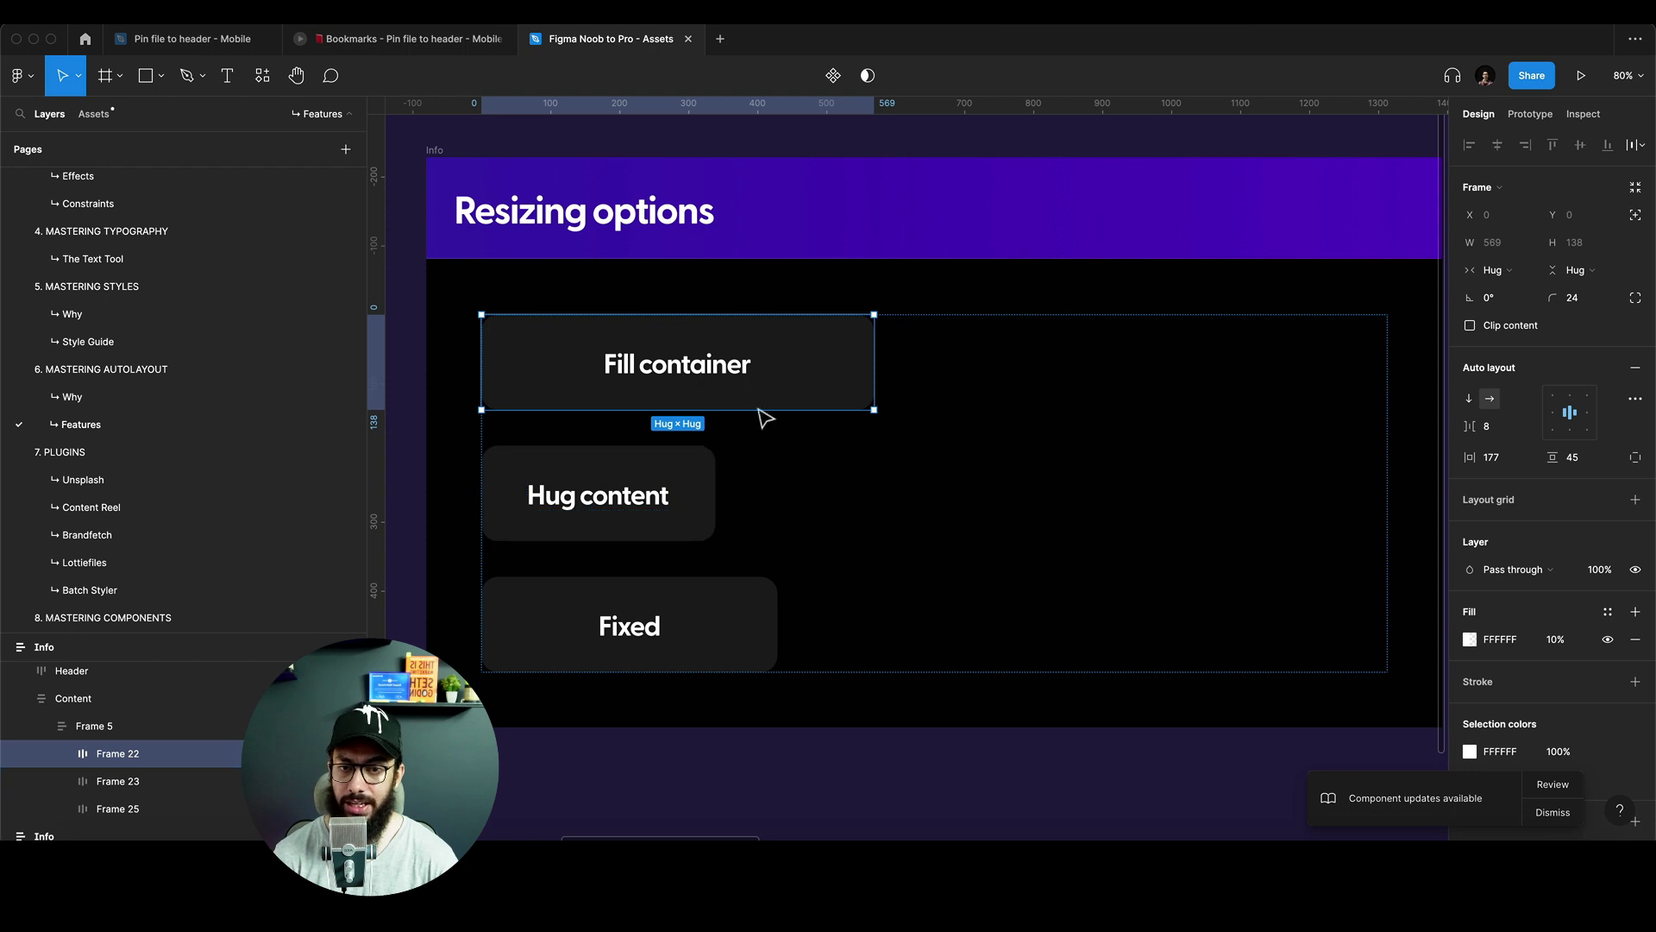
key("alt")
double_click(873, 358)
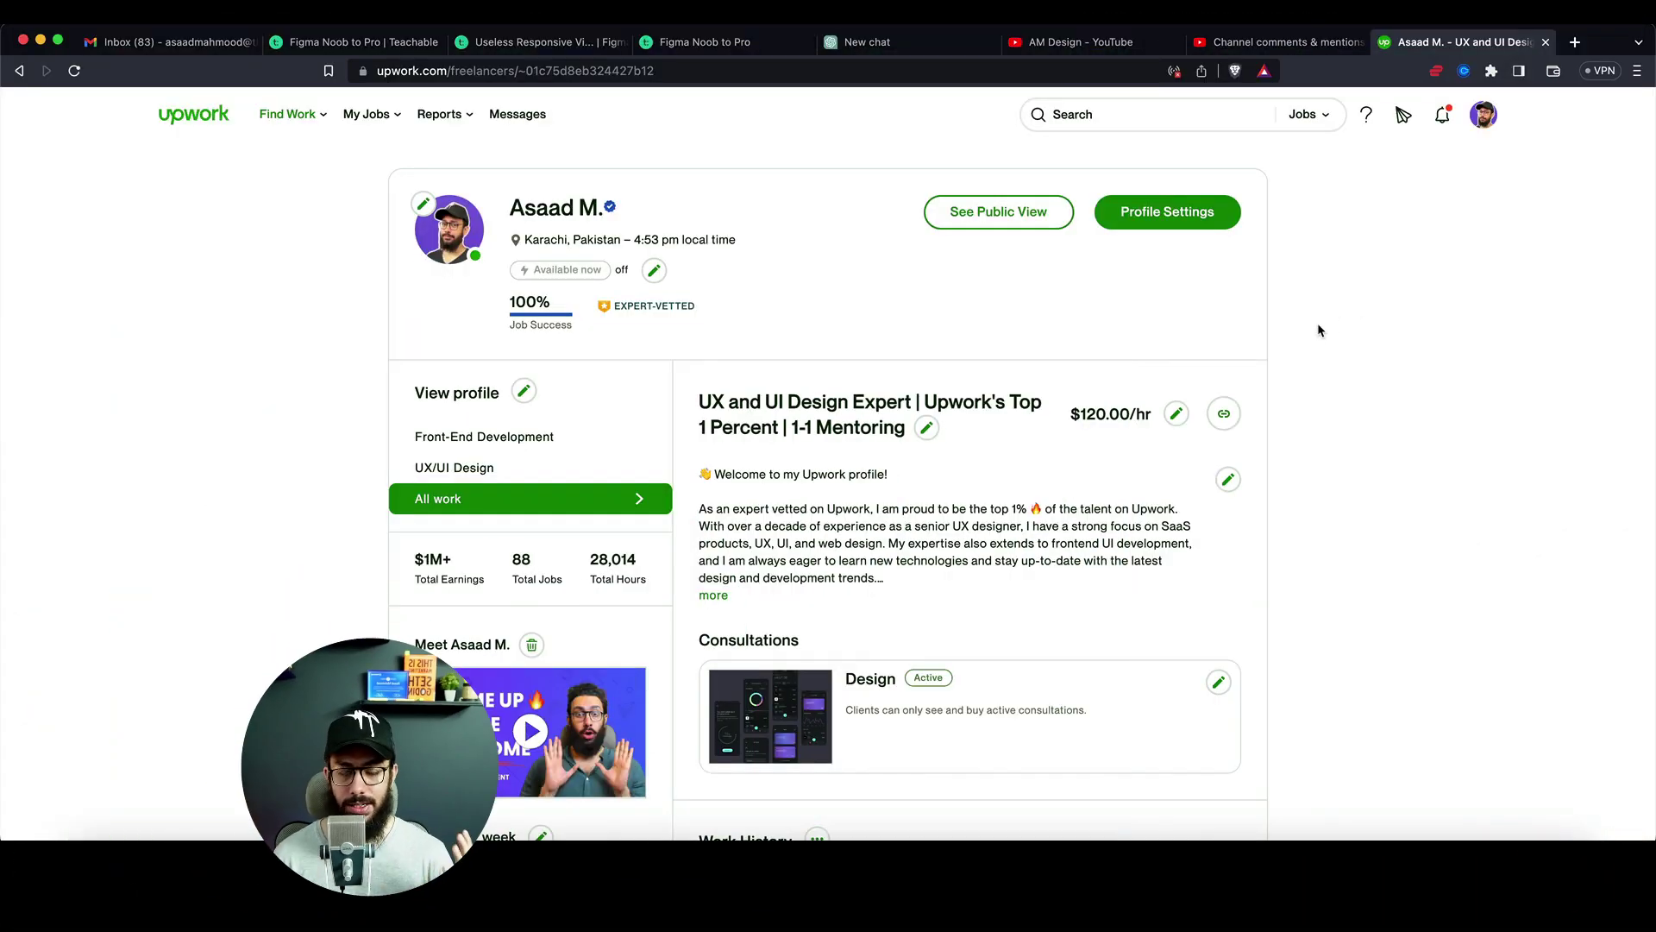
scroll(1317, 322, "down", 3)
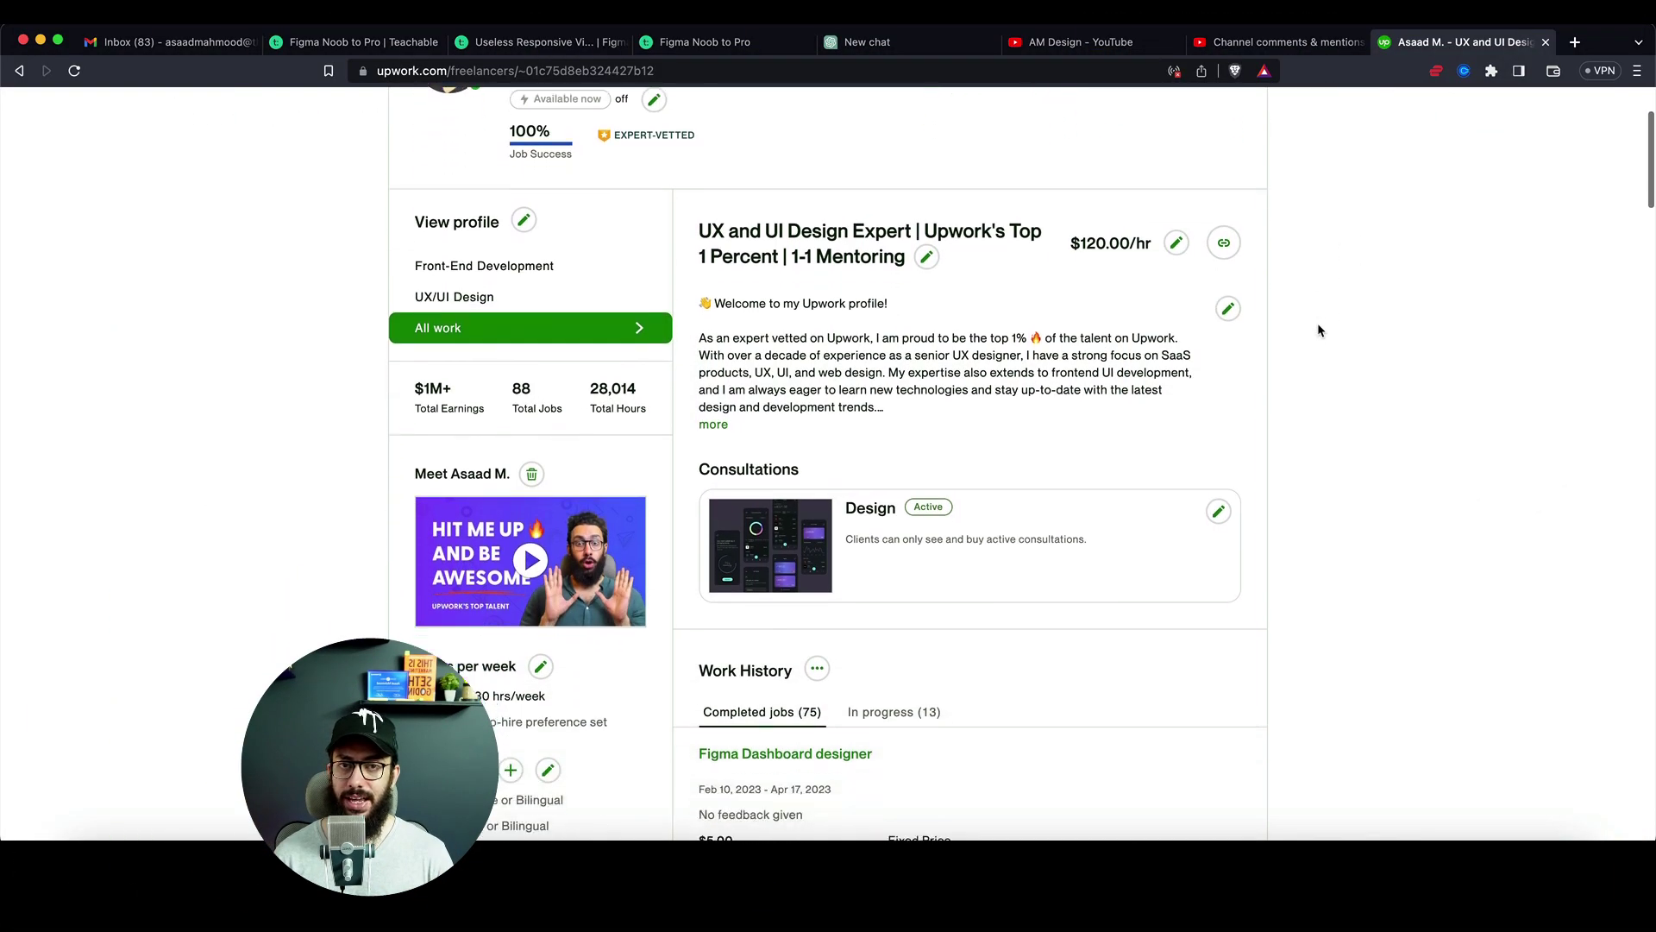
scroll(1317, 331, "down", 6)
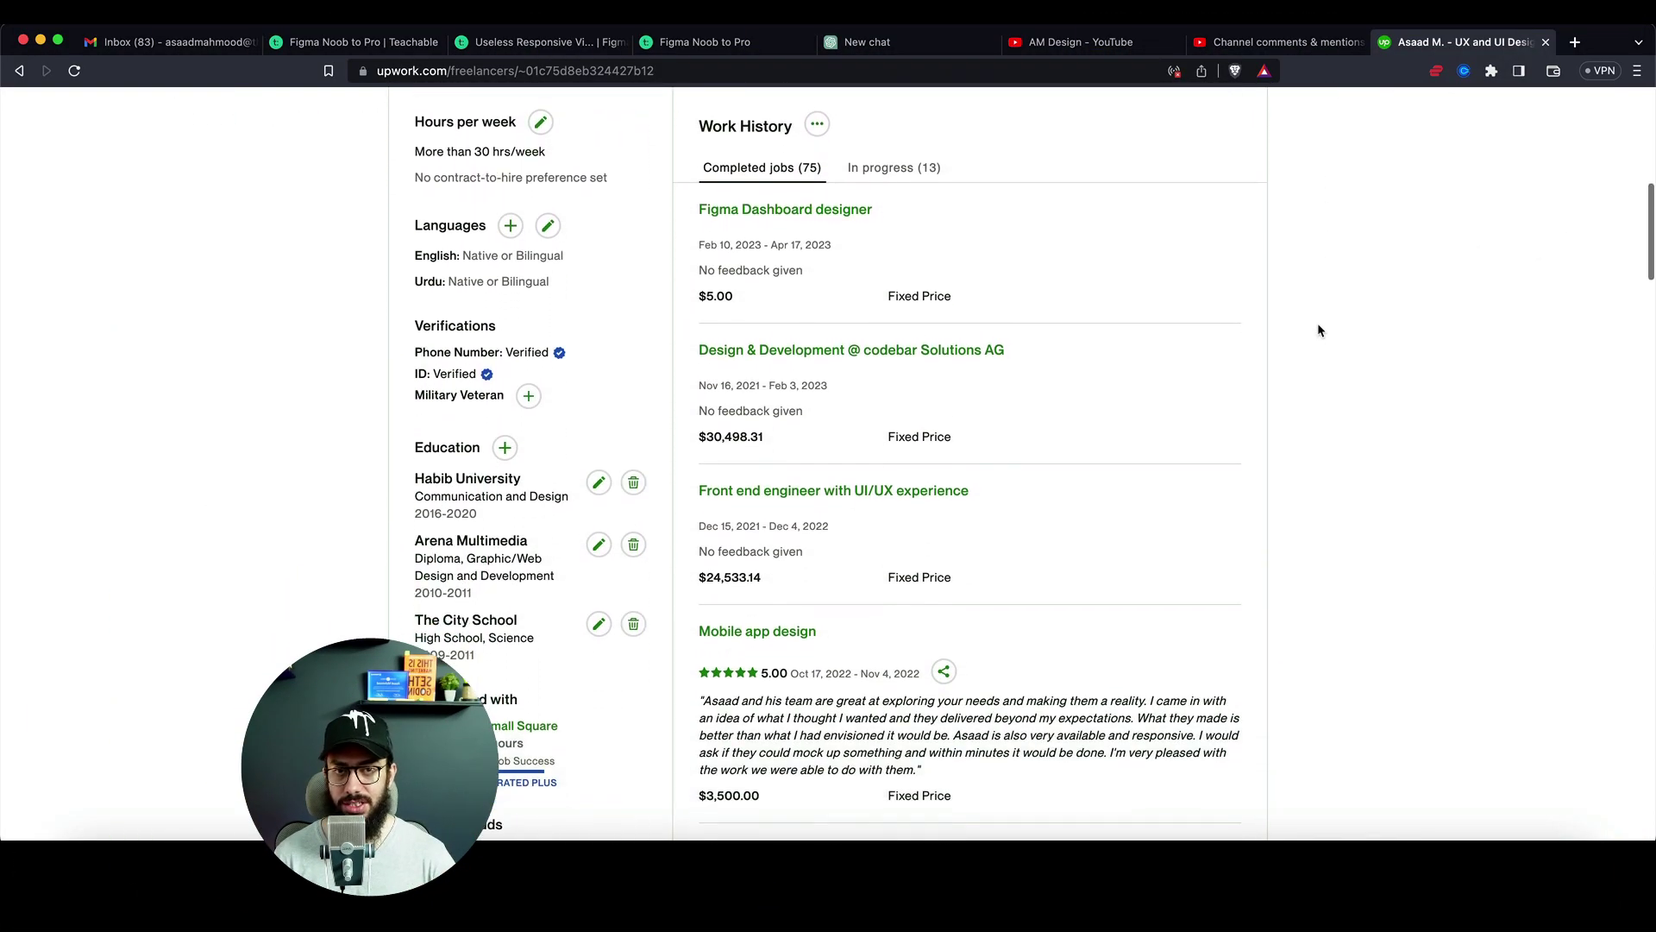
scroll(1317, 330, "down", 7)
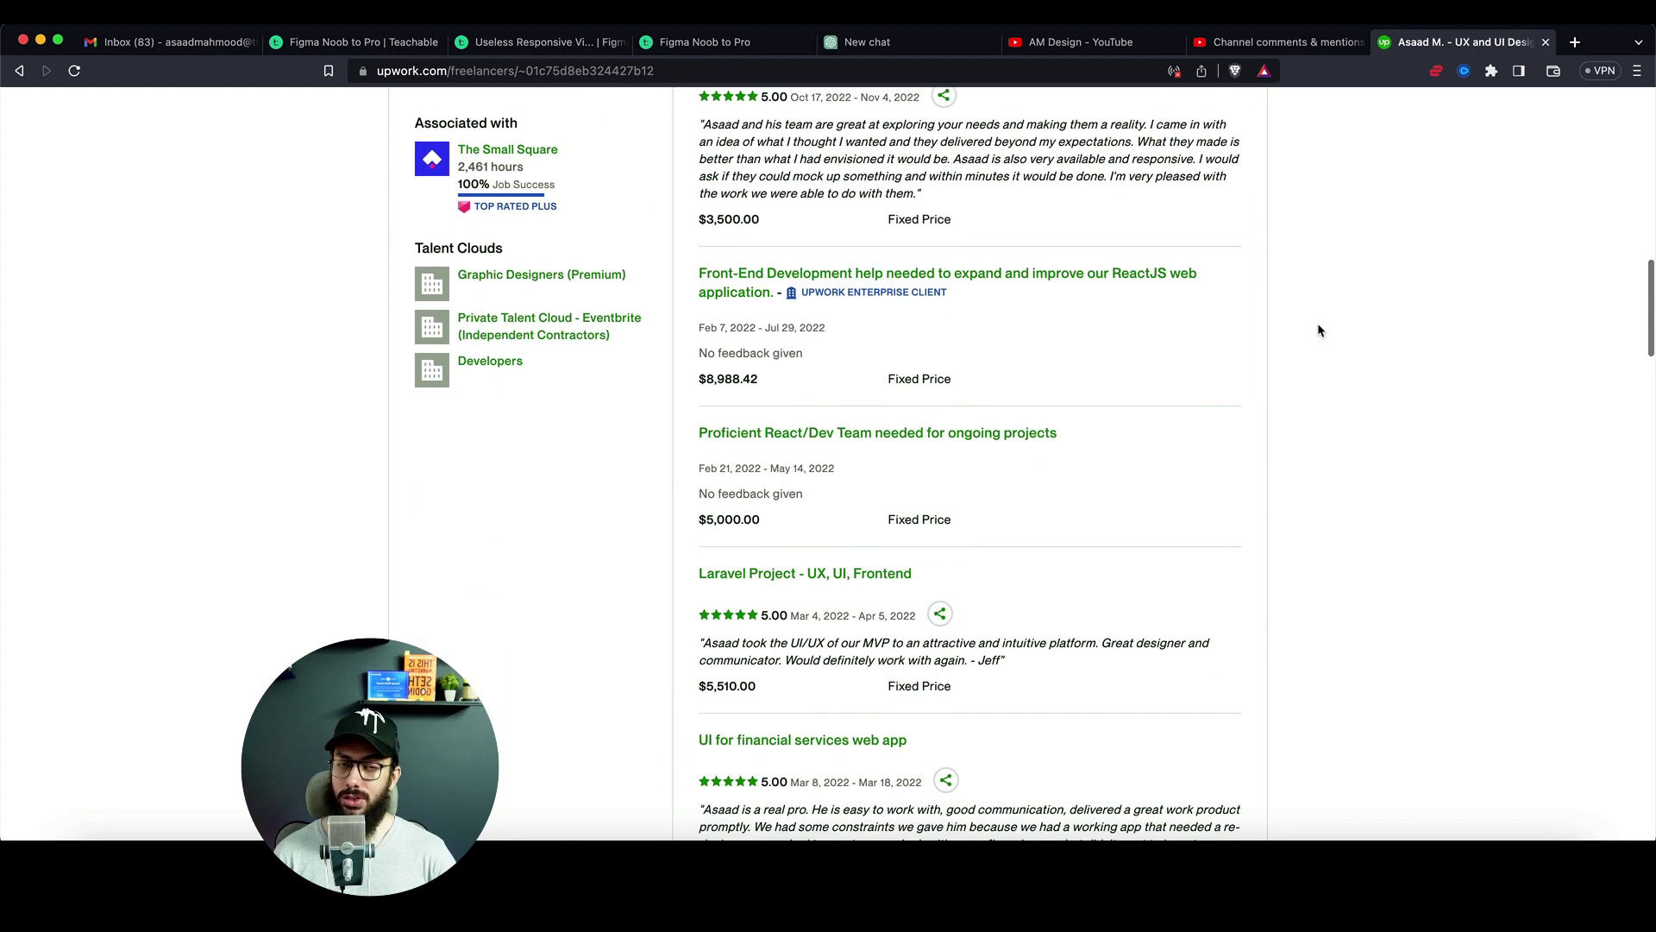
scroll(1318, 331, "down", 8)
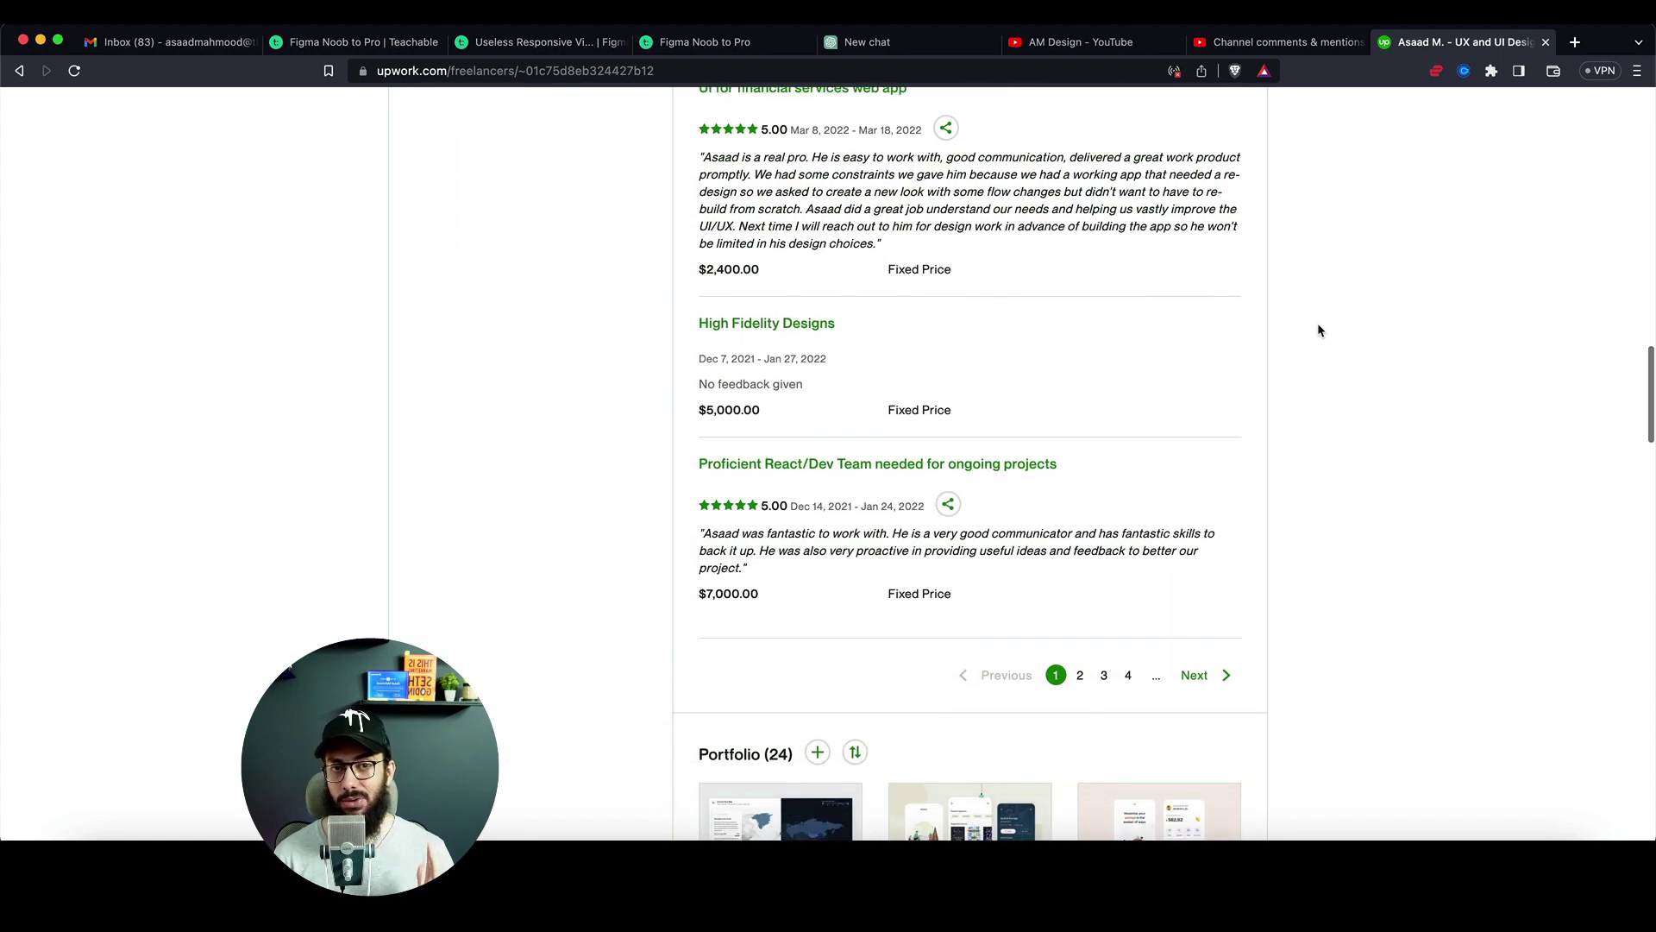